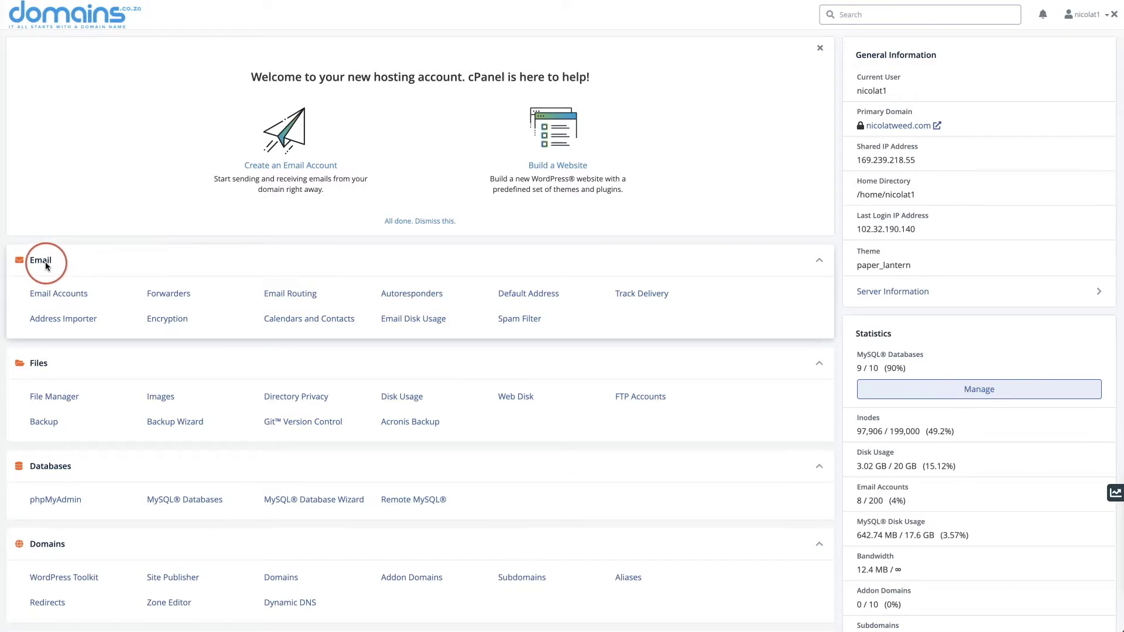
# From the Email Accounts list, start a new email account on nicolatweed.com
pyautogui.click(69, 295)
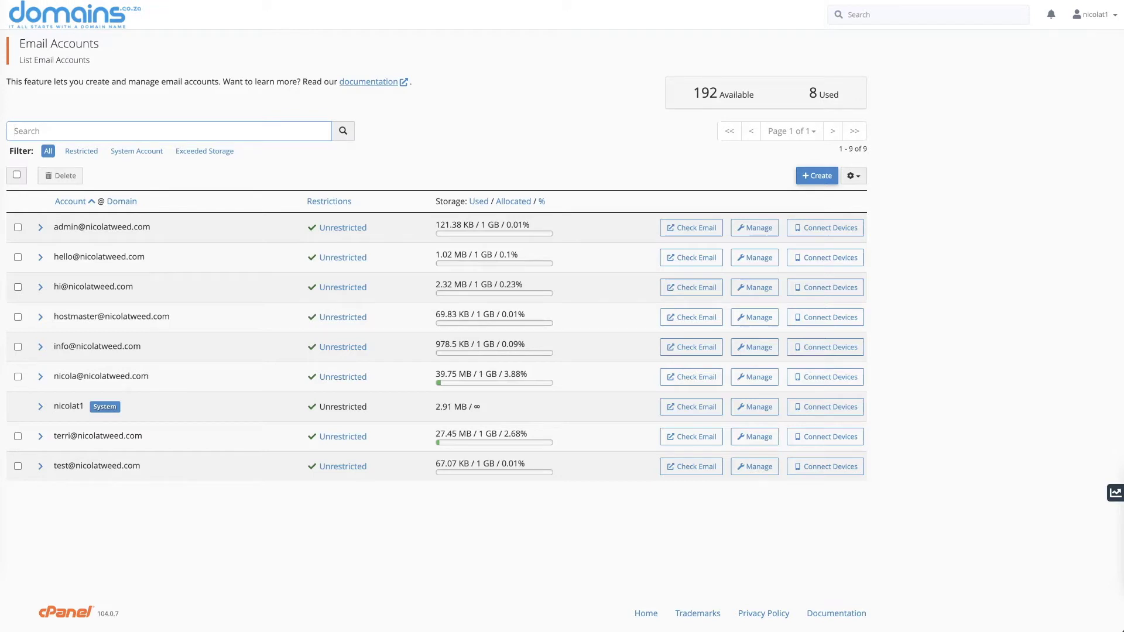
pyautogui.click(817, 176)
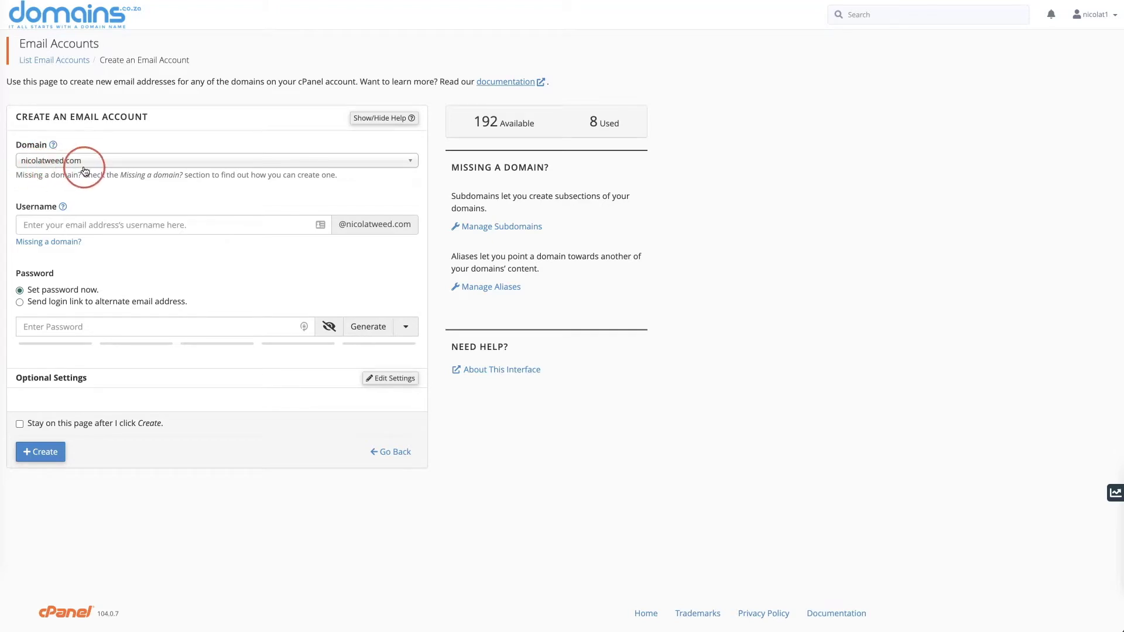
# Enter the username 'accounts' and generate a strong password for it
pyautogui.click(115, 231)
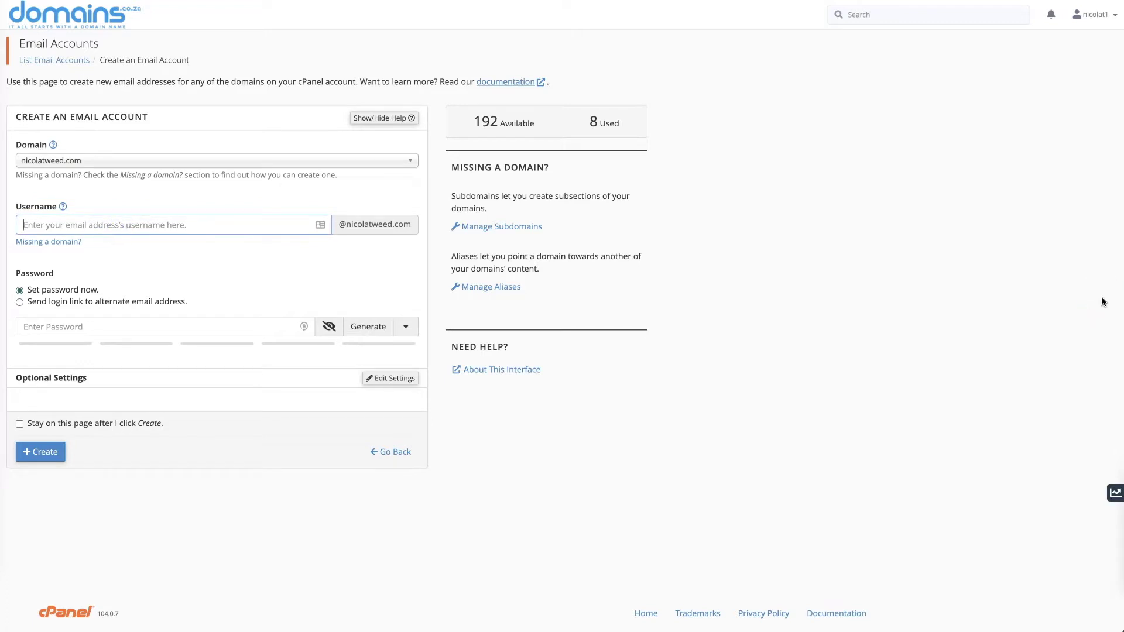
pyautogui.write('nicolatw')
pyautogui.press('BackSpace')
pyautogui.press('BackSpace')
pyautogui.press('BackSpace')
pyautogui.press('BackSpace')
pyautogui.press('BackSpace')
pyautogui.press('BackSpace')
pyautogui.press('BackSpace')
pyautogui.press('BackSpace')
pyautogui.write('accounts')
pyautogui.click(1120, 154)
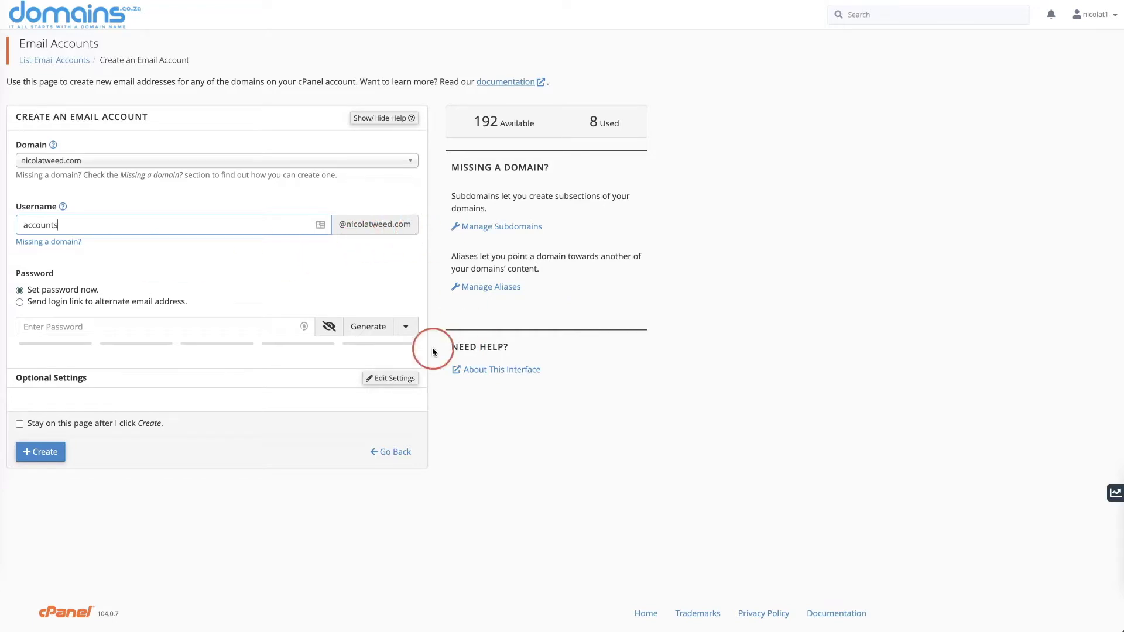
pyautogui.click(356, 328)
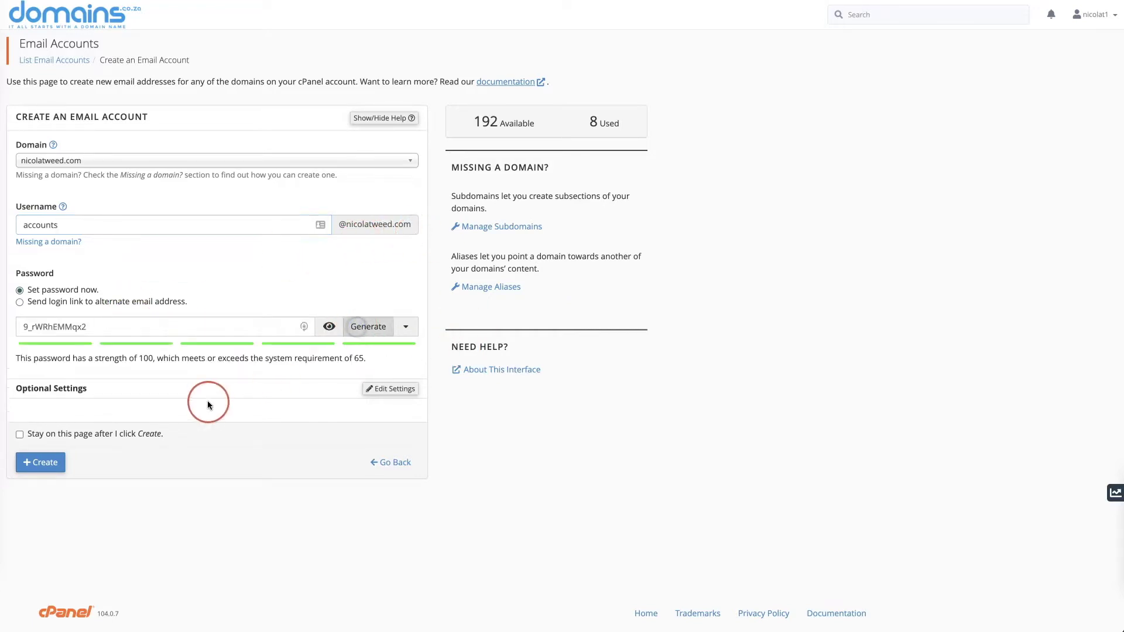
# Copy the generated password into a new Gmail draft, then return to the cPanel form
pyautogui.moveTo(89, 329); pyautogui.dragTo(19, 328)
pyautogui.press('super+c')
pyautogui.hotkey('ctrl', 'Tab')
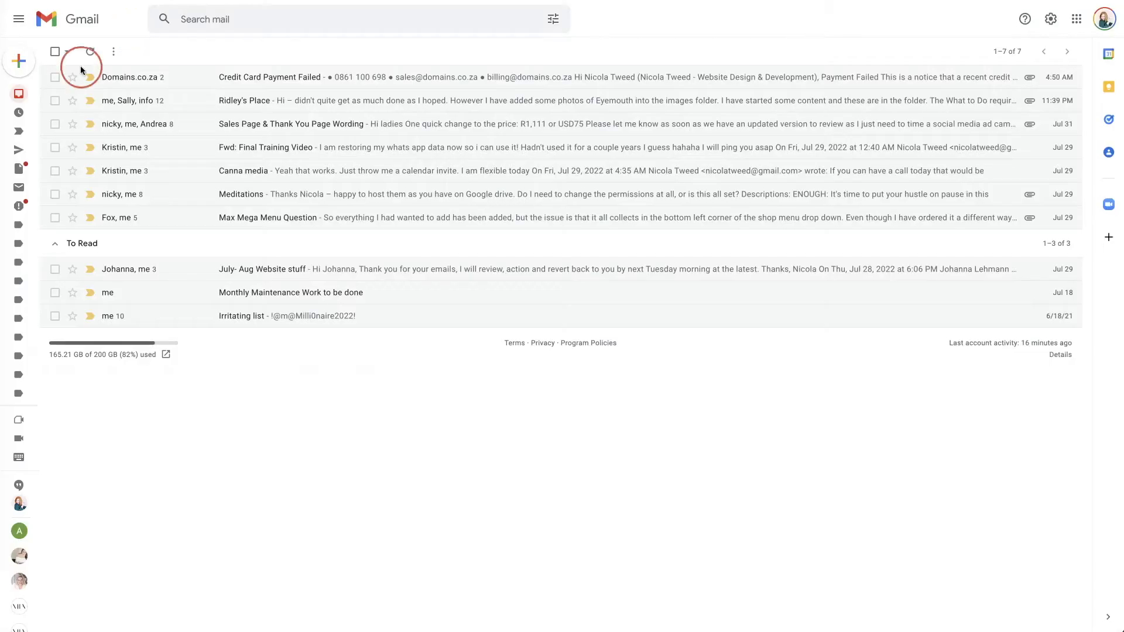
pyautogui.click(19, 61)
pyautogui.click(779, 368)
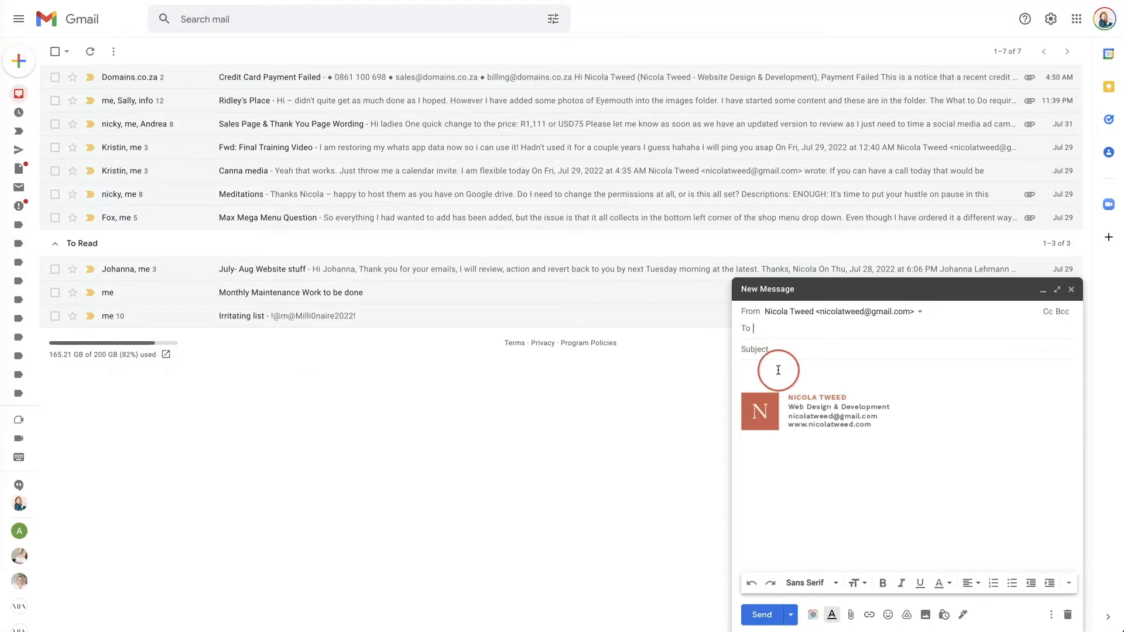
pyautogui.press('super+v')
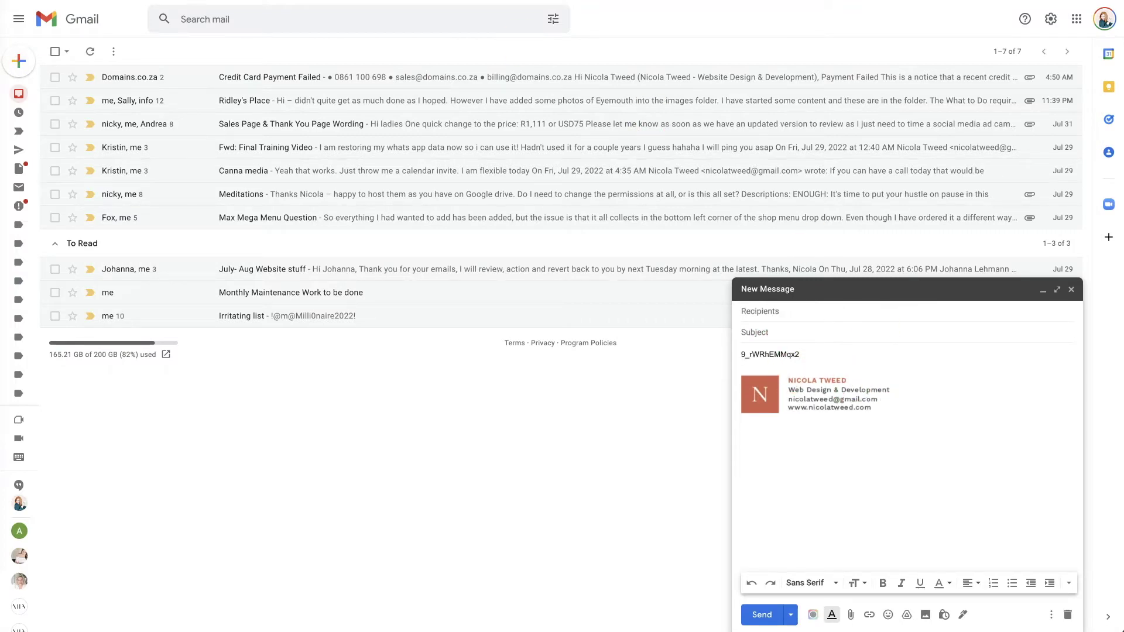
pyautogui.hotkey('ctrl', 'shift', 'Tab')
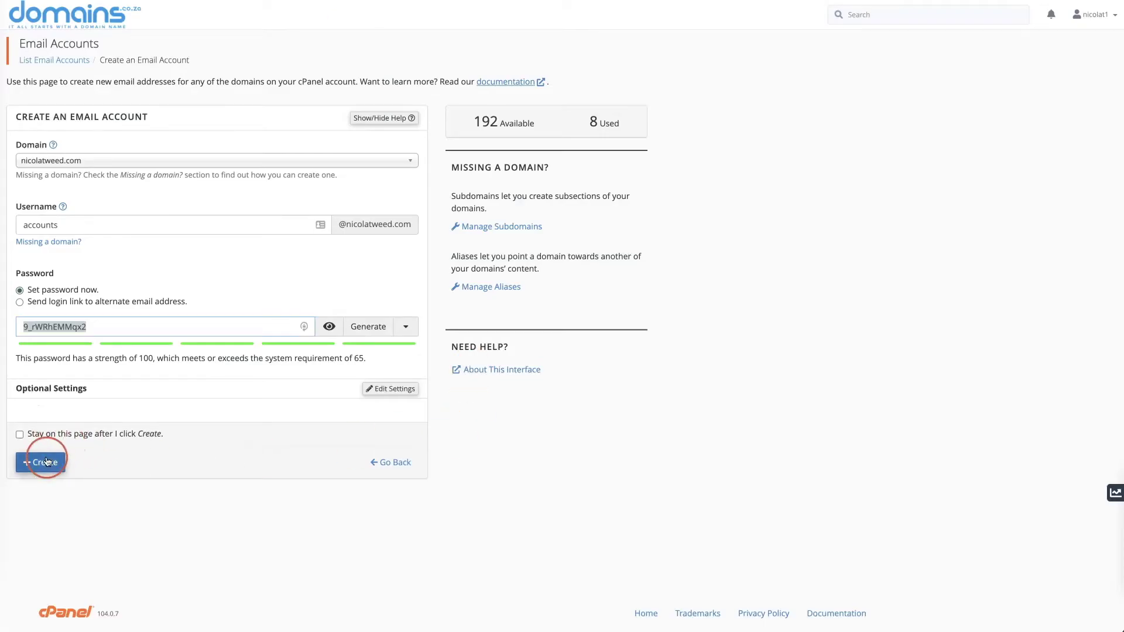
# Create the accounts mailbox and view its manual settings: IMAP 993, POP3 995, SMTP 465
pyautogui.click(47, 463)
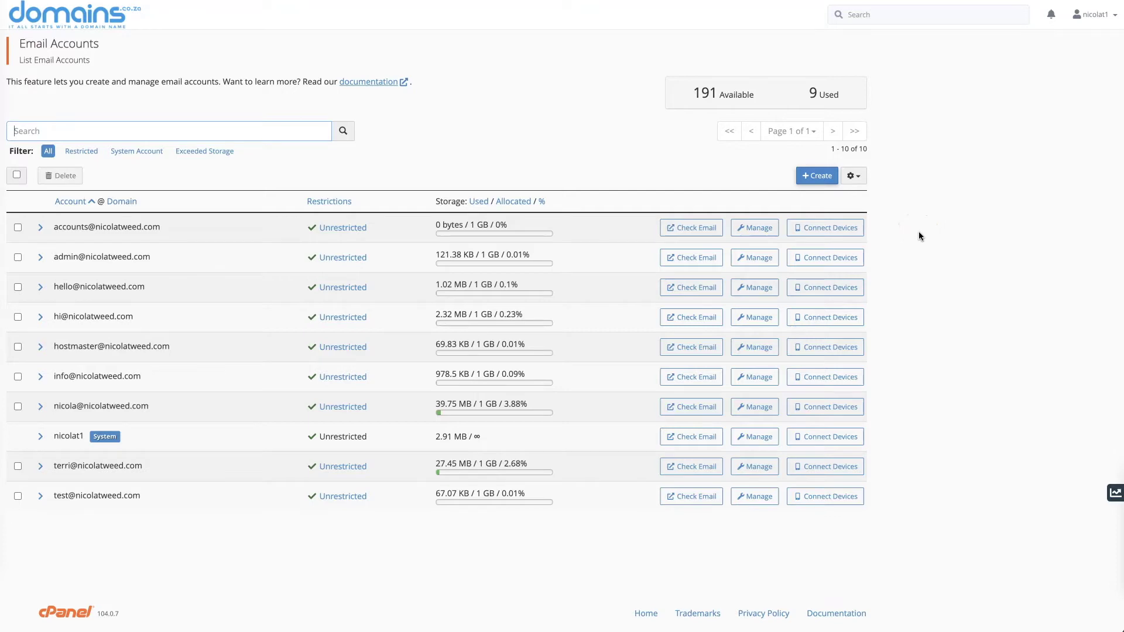
pyautogui.click(813, 228)
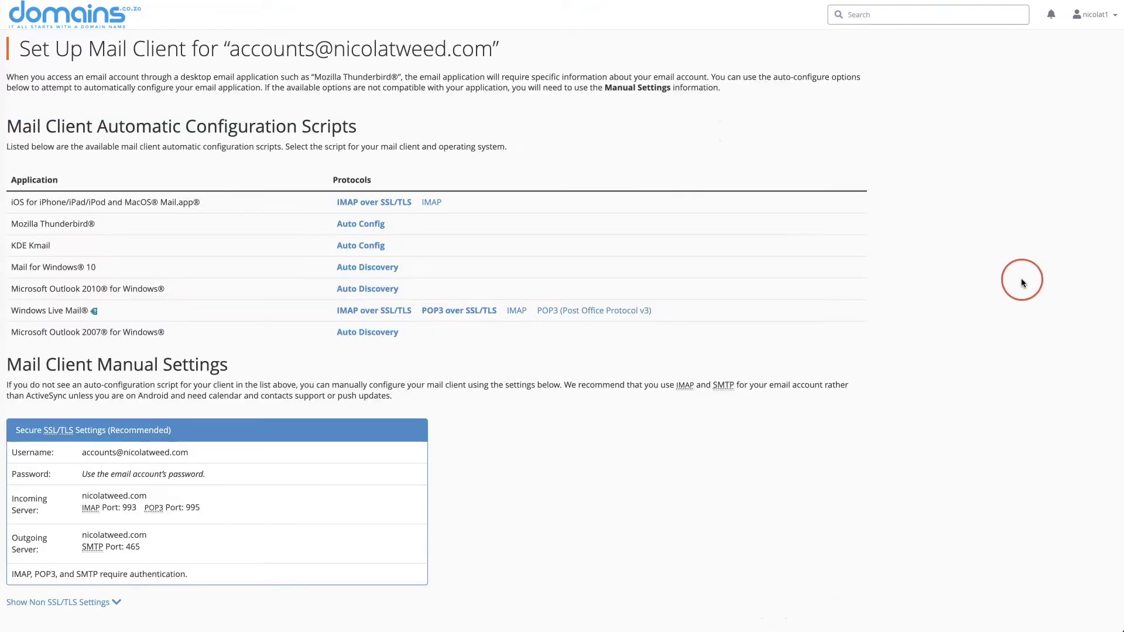
pyautogui.scroll(-2, 450, 370)
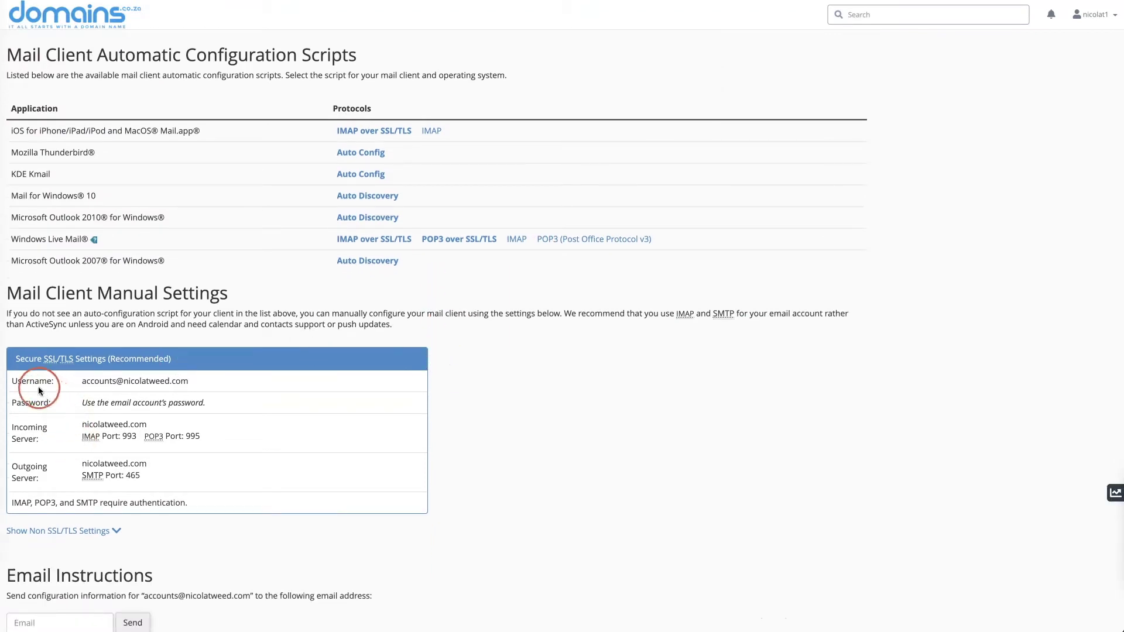
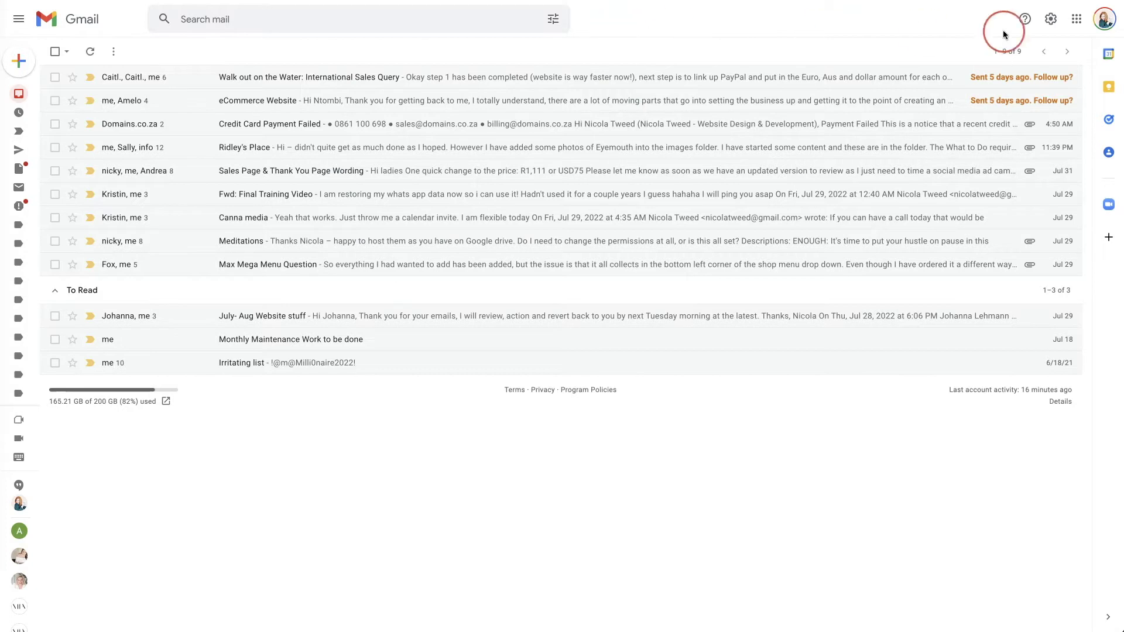
# Go to Gmail's Accounts and Import settings, review the Send mail as section, and begin adding another send-from address
pyautogui.click(1052, 20)
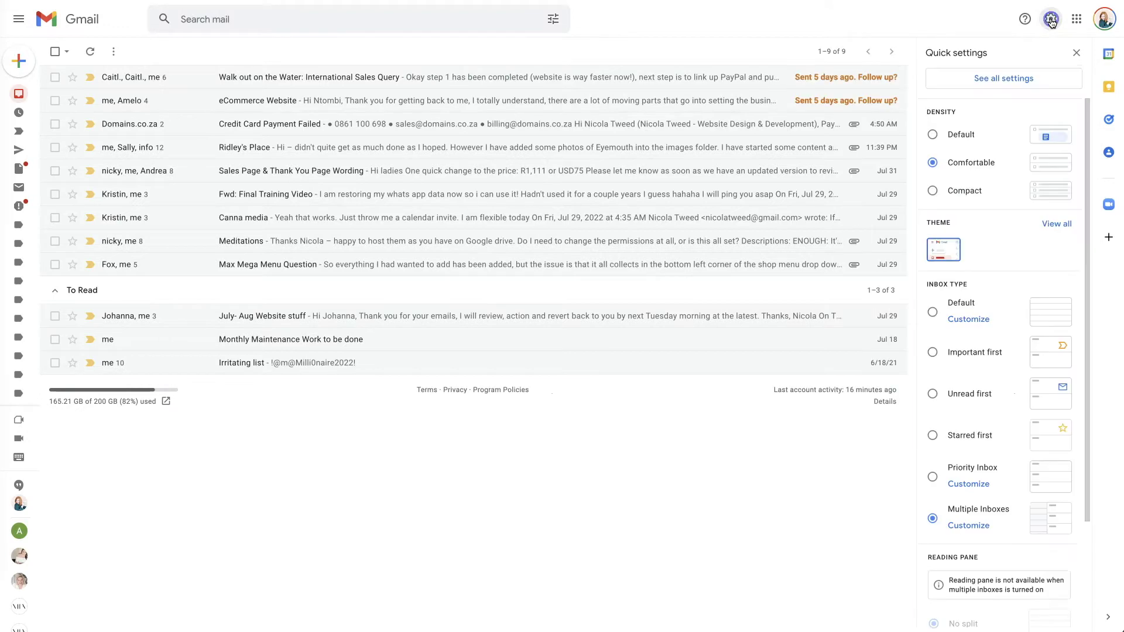
pyautogui.click(999, 80)
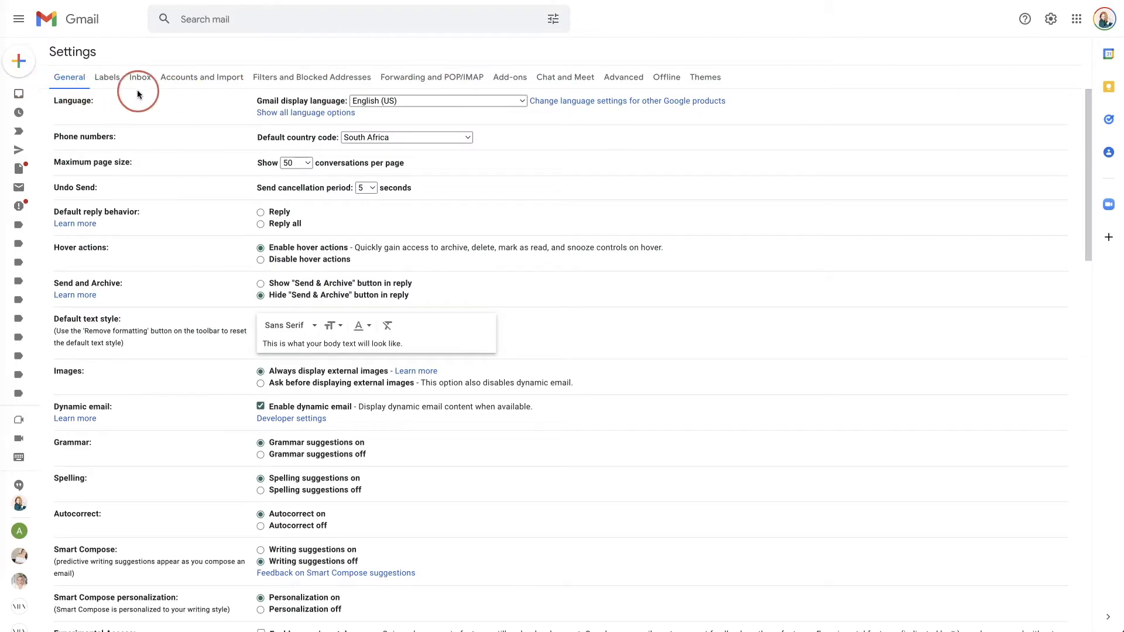
pyautogui.click(194, 84)
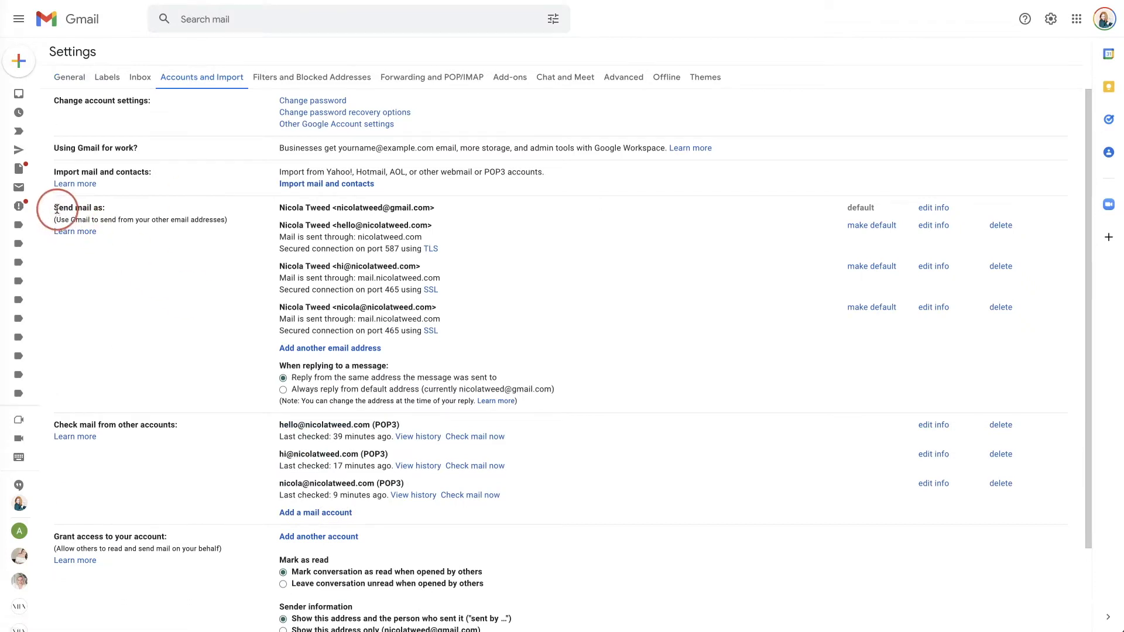
pyautogui.moveTo(53, 209); pyautogui.dragTo(109, 209)
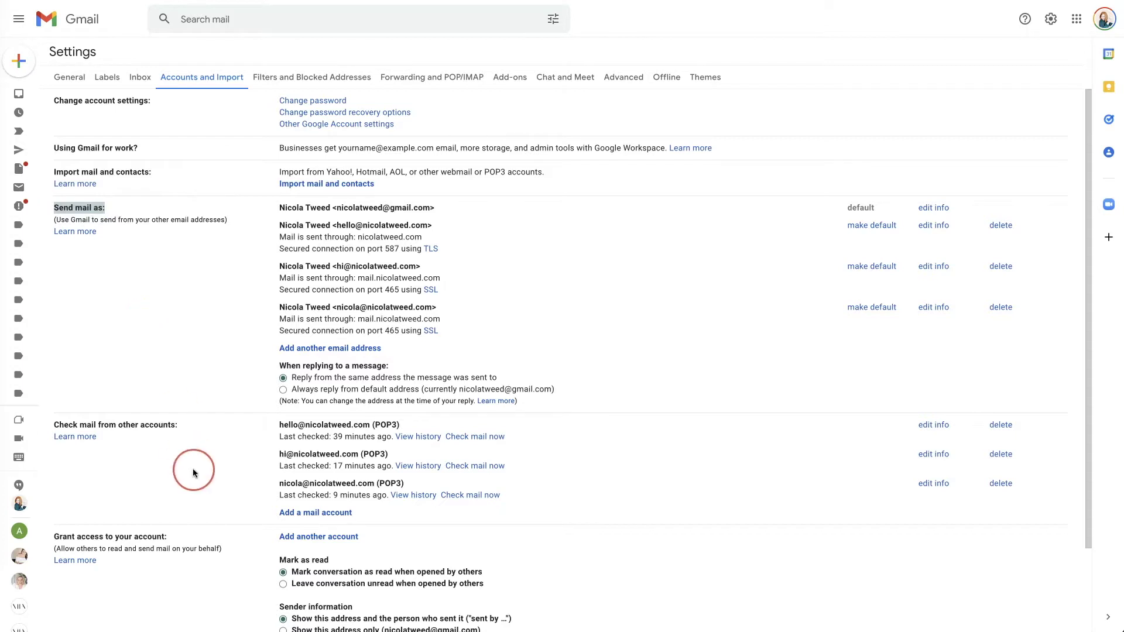
pyautogui.scroll(-1, 193, 468)
pyautogui.moveTo(53, 371); pyautogui.dragTo(188, 371)
pyautogui.scroll(1, 197, 442)
pyautogui.scroll(1, 196, 440)
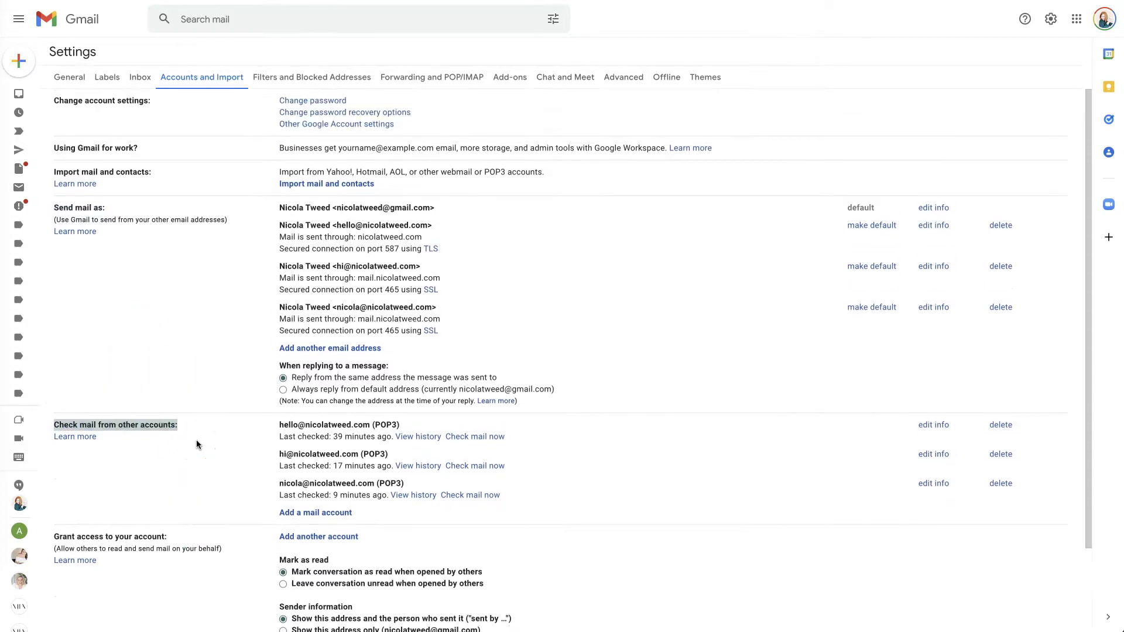
pyautogui.click(345, 351)
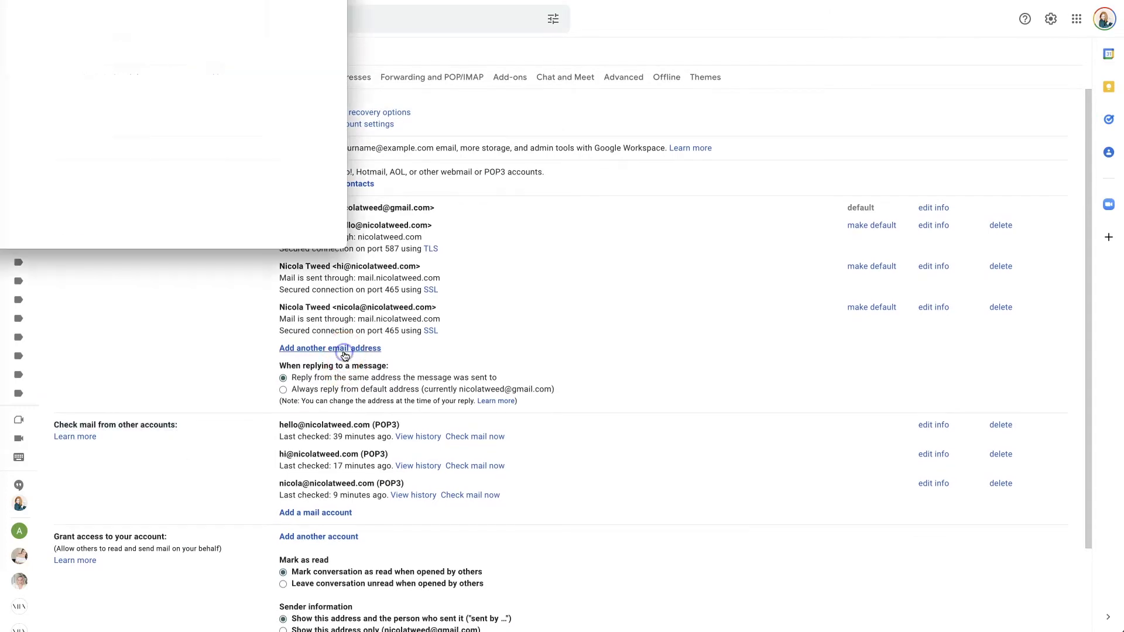
pyautogui.moveTo(233, 0); pyautogui.dragTo(555, 133)
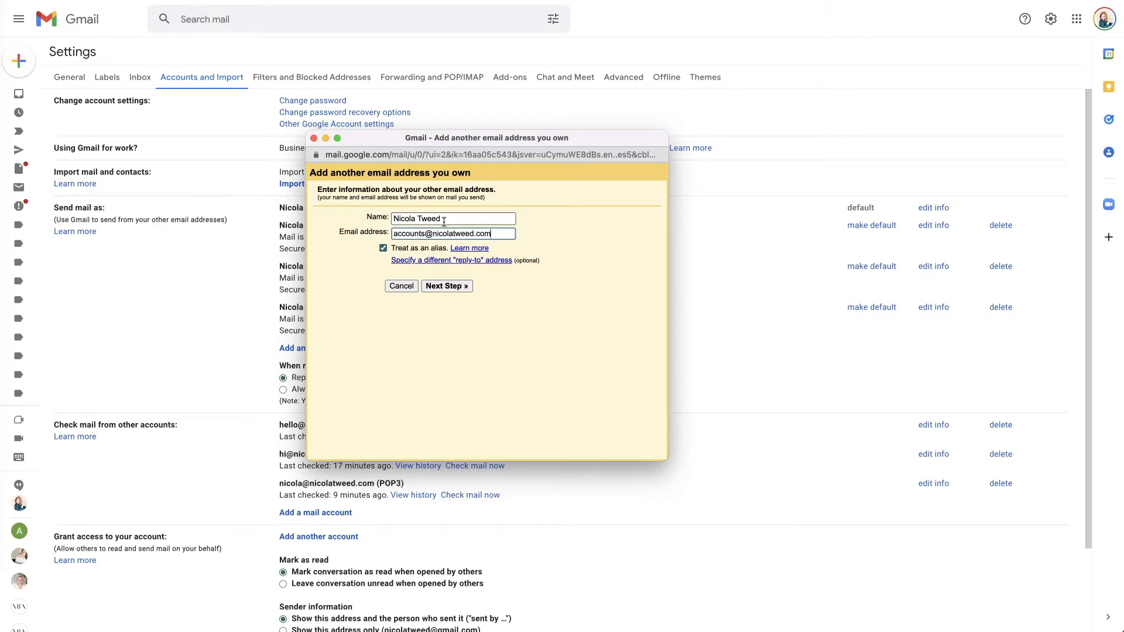
pyautogui.click(439, 288)
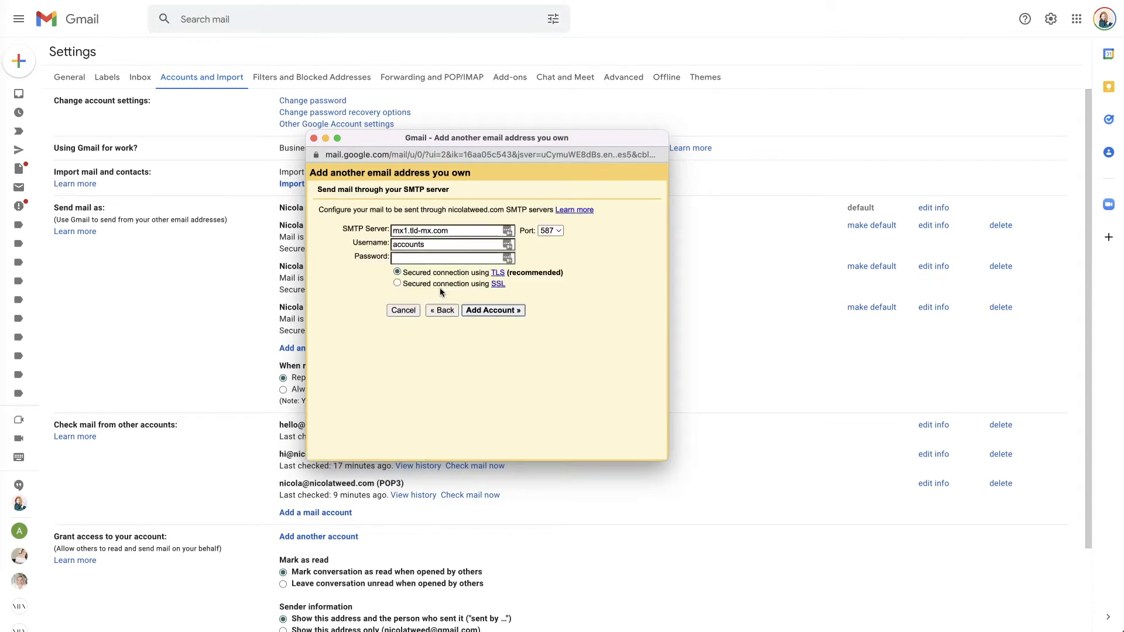
pyautogui.moveTo(384, 245); pyautogui.dragTo(445, 244)
pyautogui.click(444, 244)
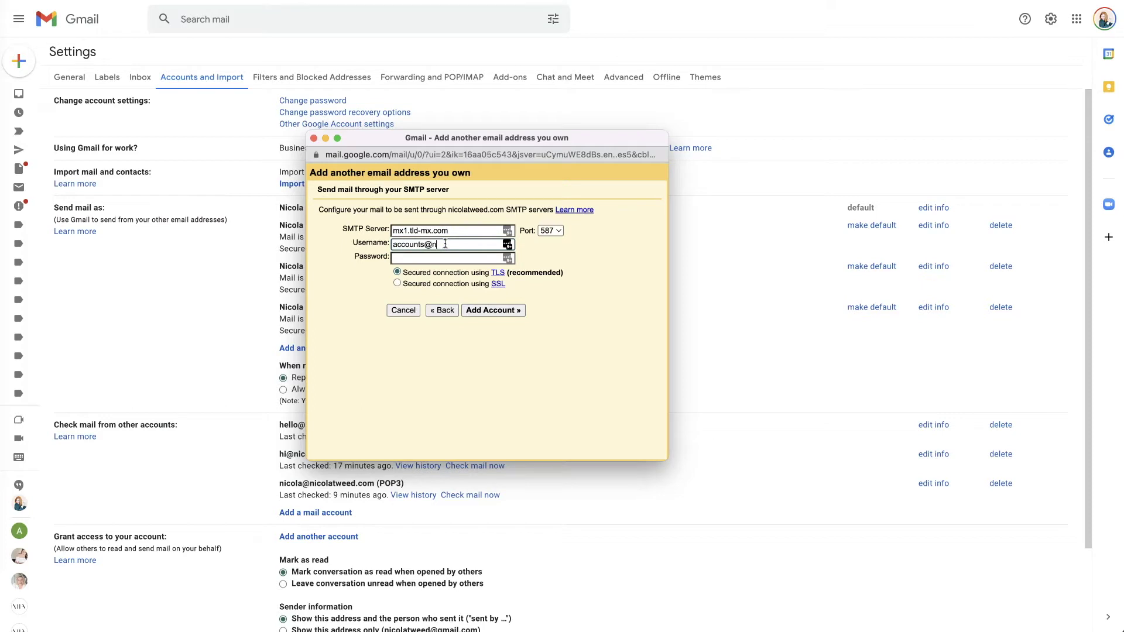
pyautogui.press('Tab')
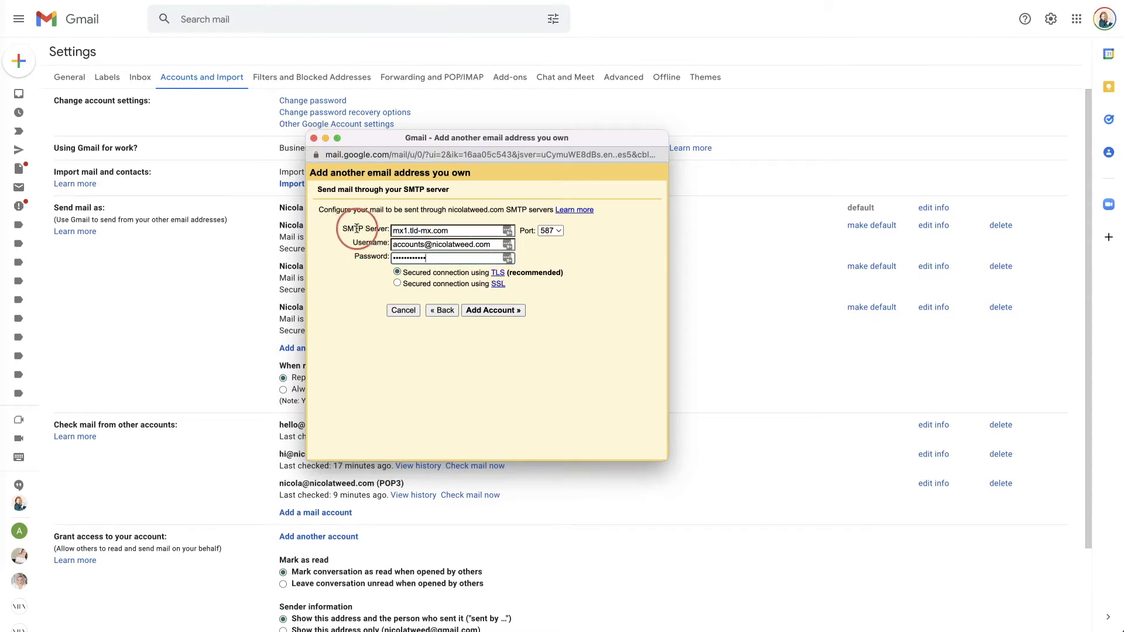
# Clear the preset SMTP server value and minimize the setup window
pyautogui.moveTo(471, 230); pyautogui.dragTo(386, 230)
pyautogui.press('BackSpace')
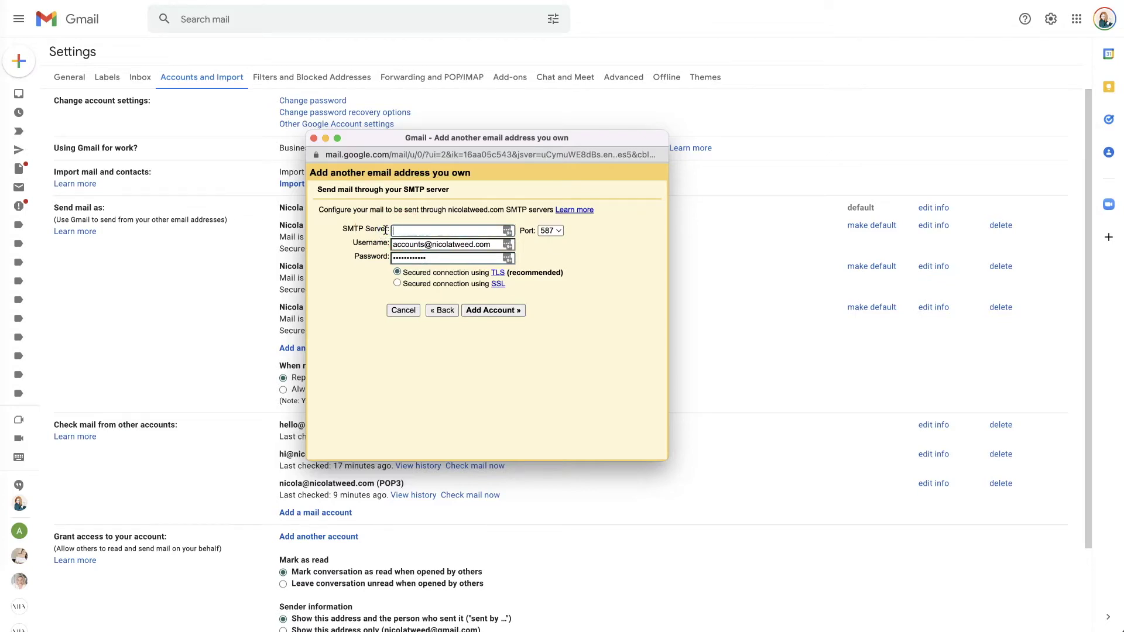
pyautogui.click(327, 139)
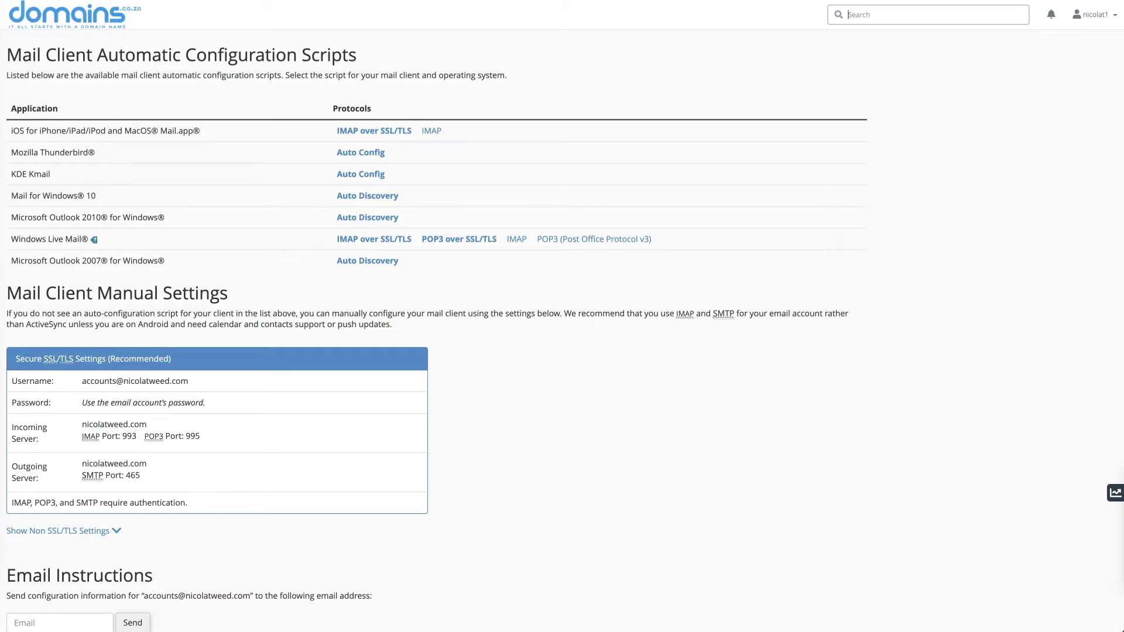
# Paste cPanel's outgoing server into SMTP Server, choose port 465, and add the account
pyautogui.moveTo(154, 465); pyautogui.dragTo(130, 498)
pyautogui.press('super+c')
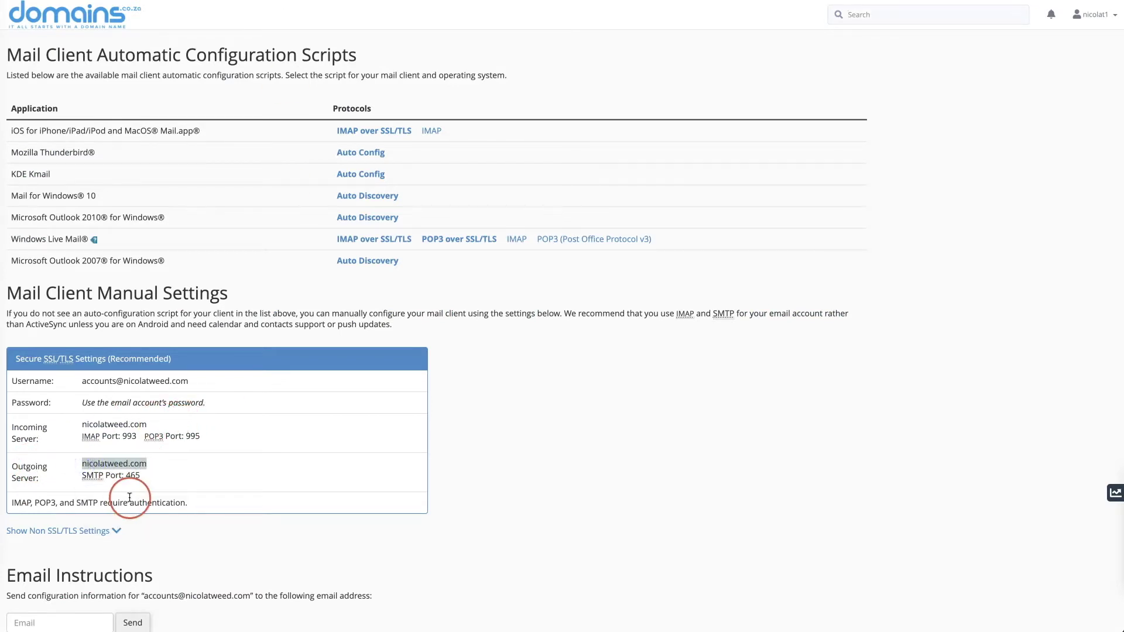
pyautogui.click(7, 532)
pyautogui.press('super+v')
pyautogui.click(547, 231)
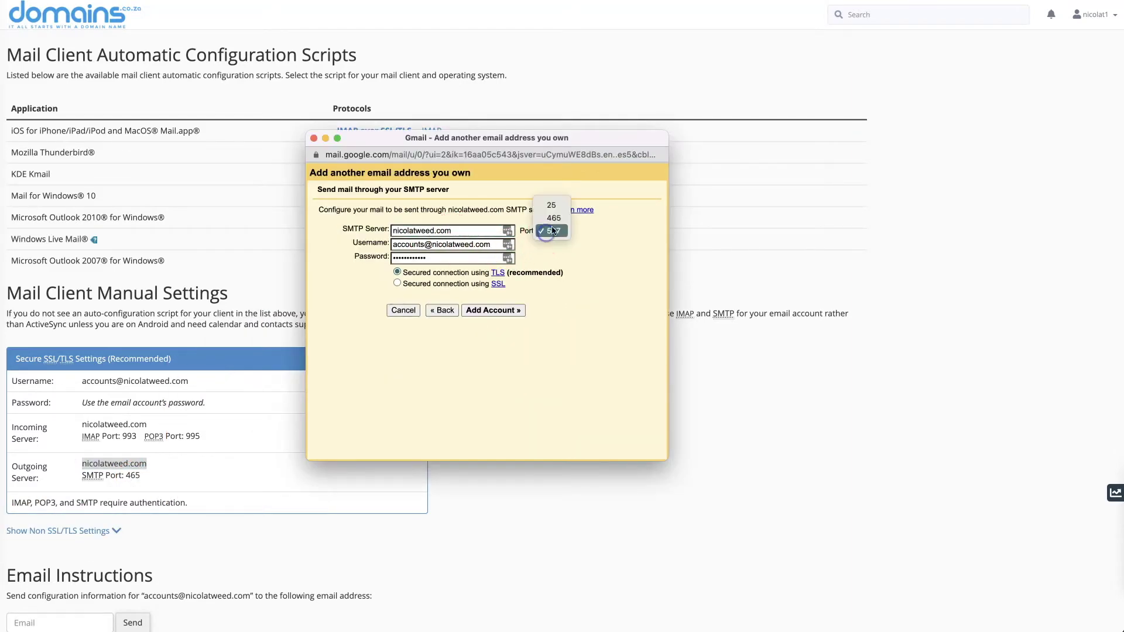
pyautogui.click(548, 218)
pyautogui.click(517, 316)
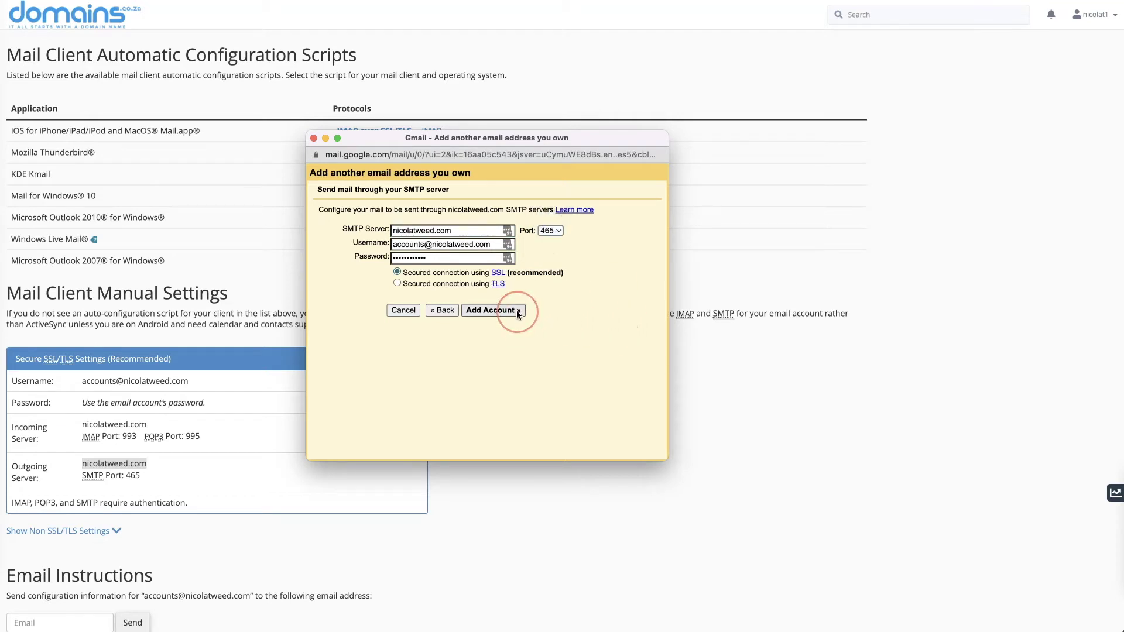
pyautogui.click(516, 310)
pyautogui.click(477, 394)
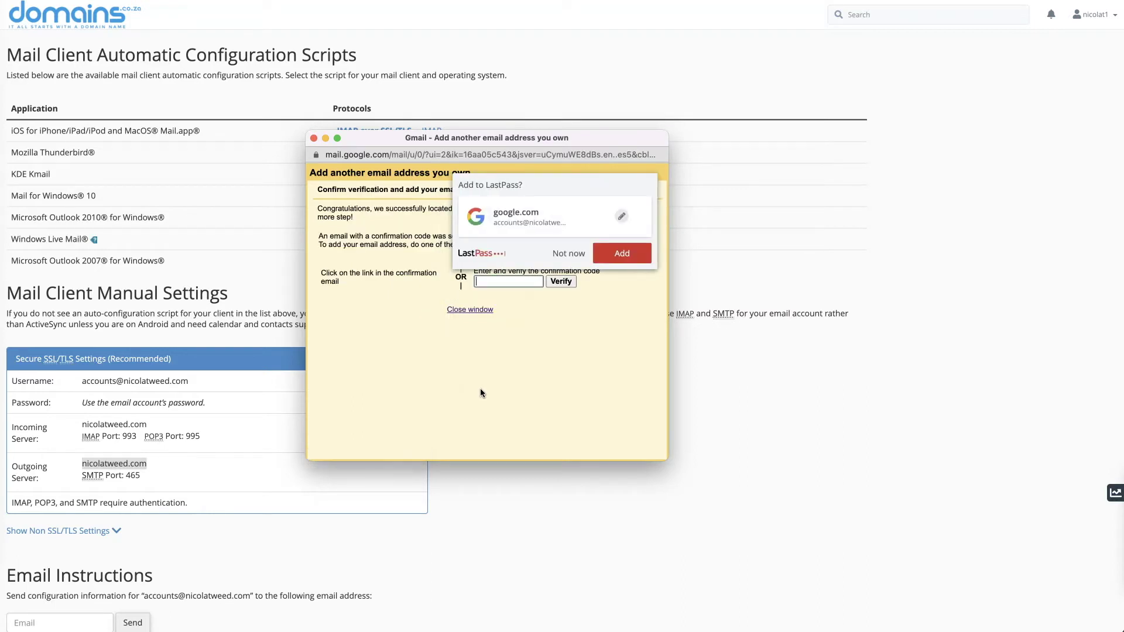
# Dismiss the password-manager offer, set the popup aside, and go to cPanel's Email Accounts list
pyautogui.click(571, 253)
pyautogui.click(492, 280)
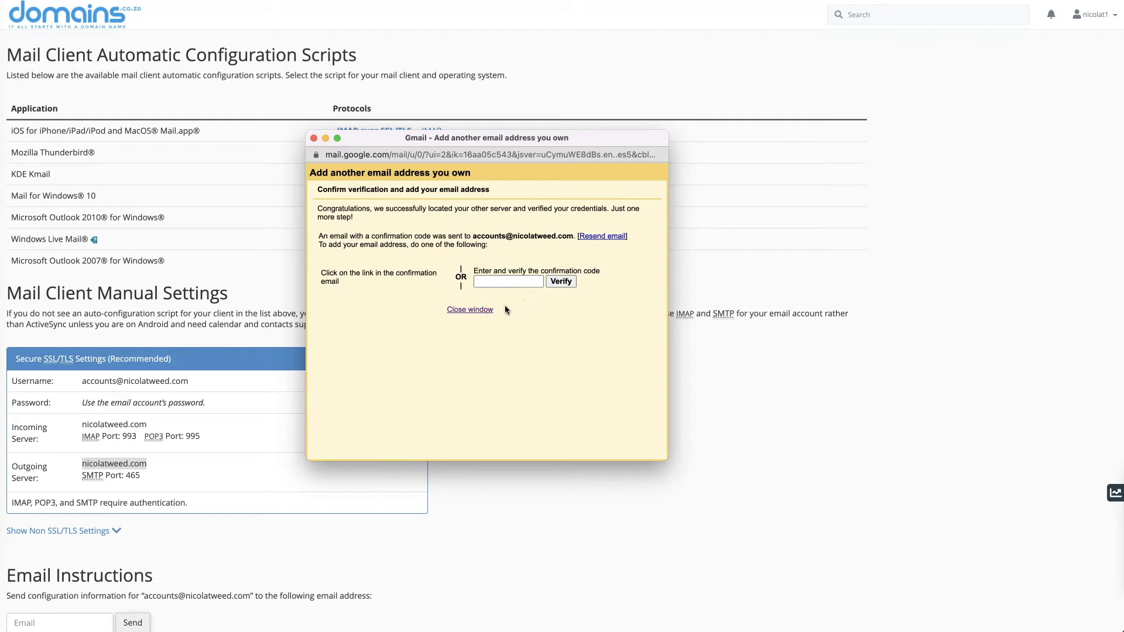
pyautogui.click(331, 157)
pyautogui.click(264, 322)
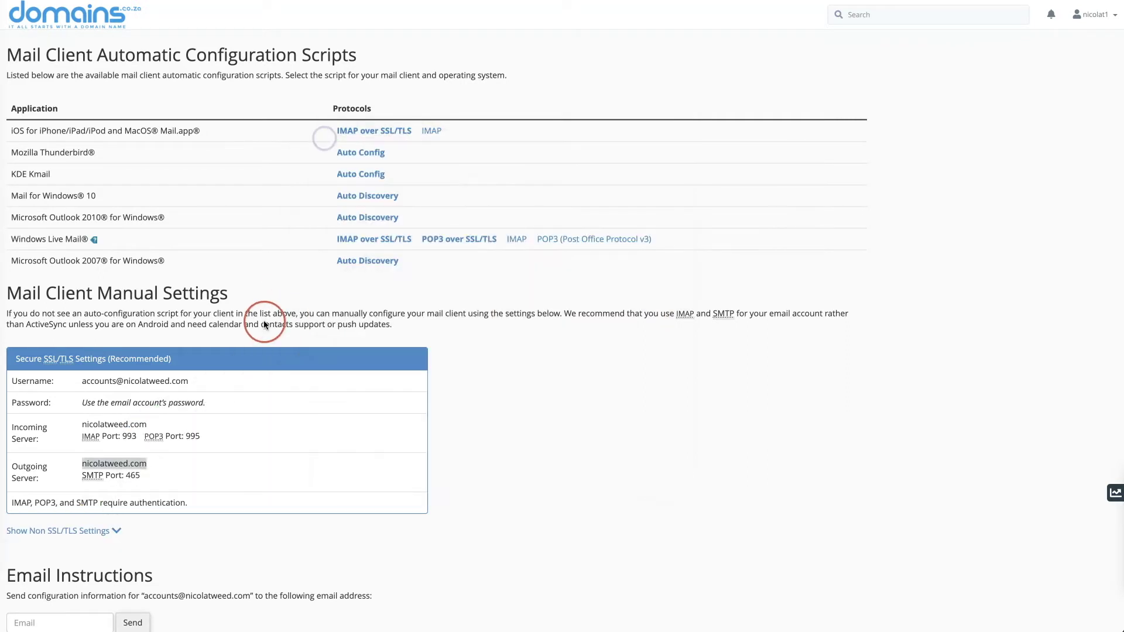
pyautogui.scroll(2, 265, 323)
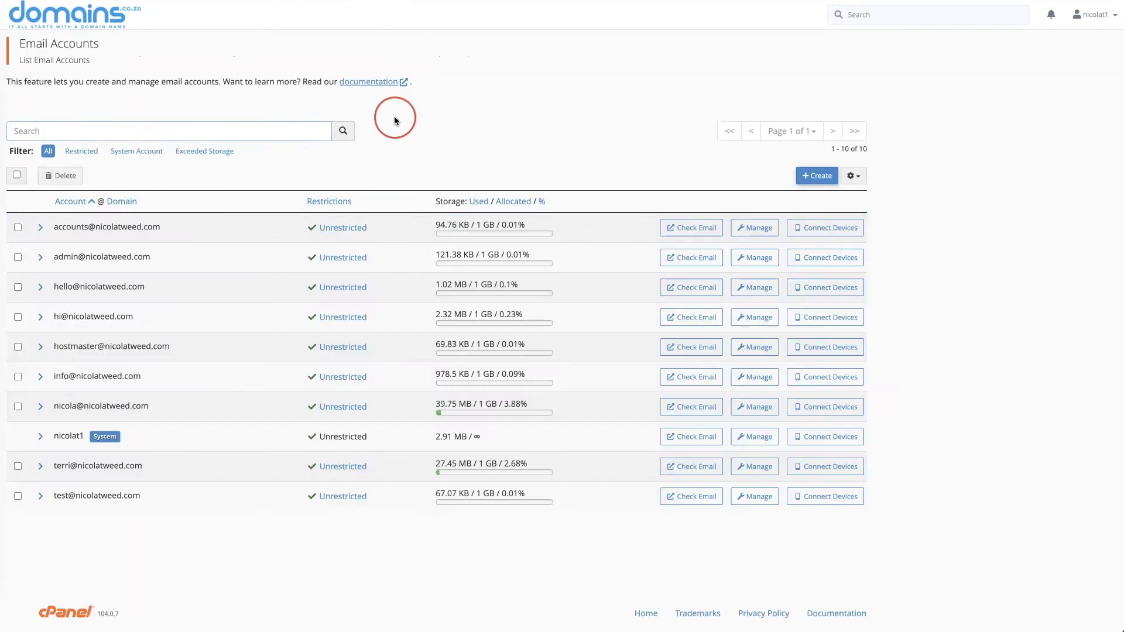
pyautogui.click(55, 229)
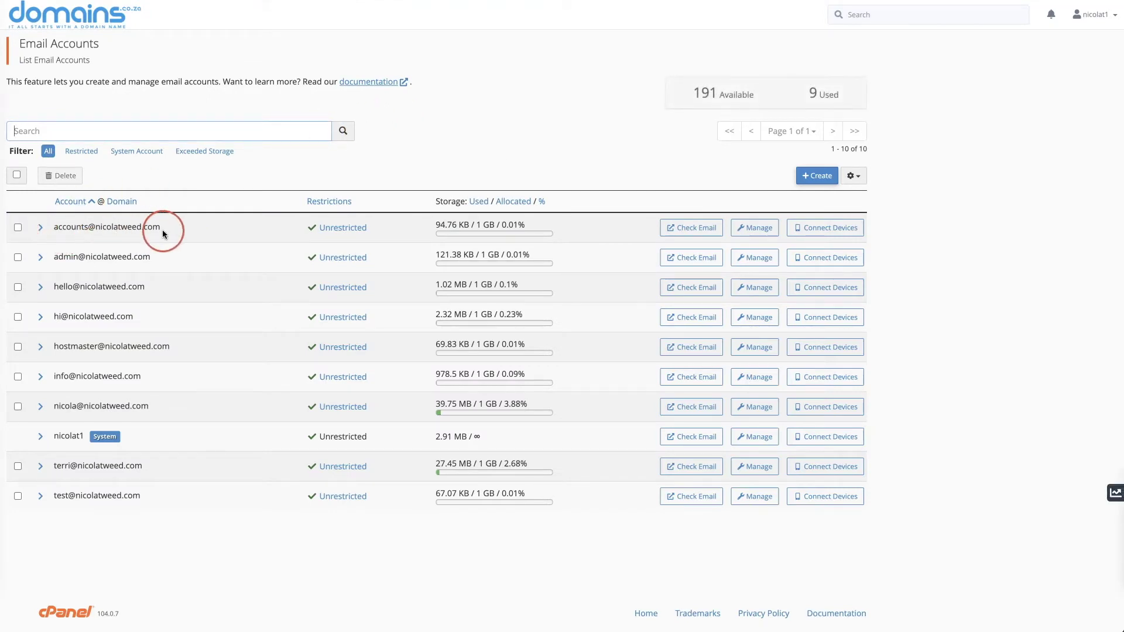
# Open the accounts mailbox in Roundcube and copy the code from Gmail's confirmation message
pyautogui.click(696, 228)
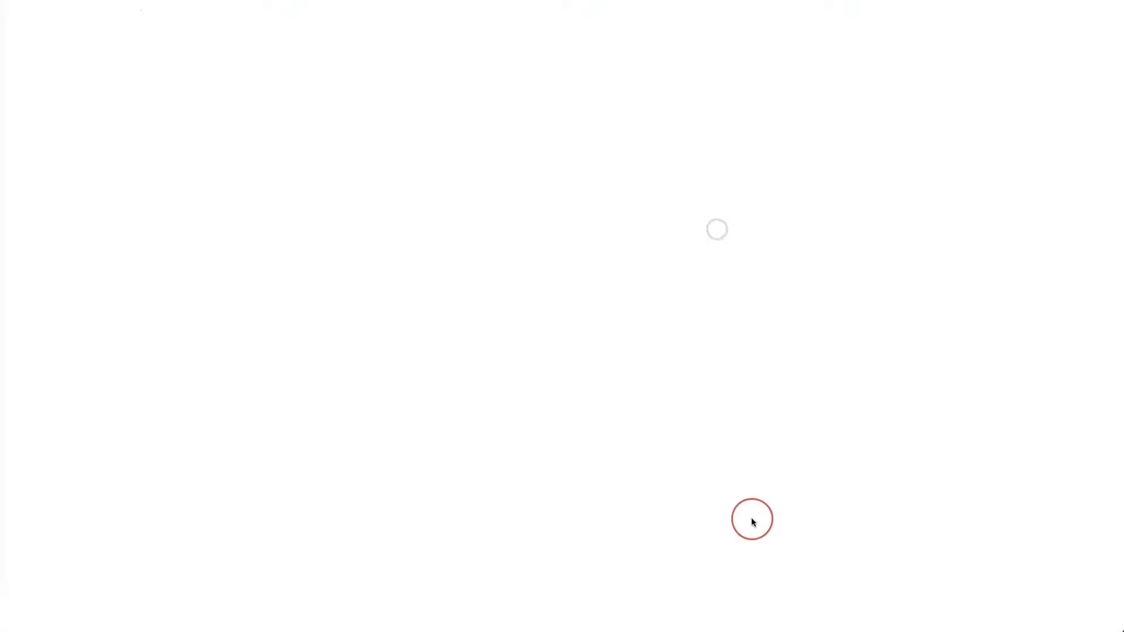
pyautogui.click(40, 192)
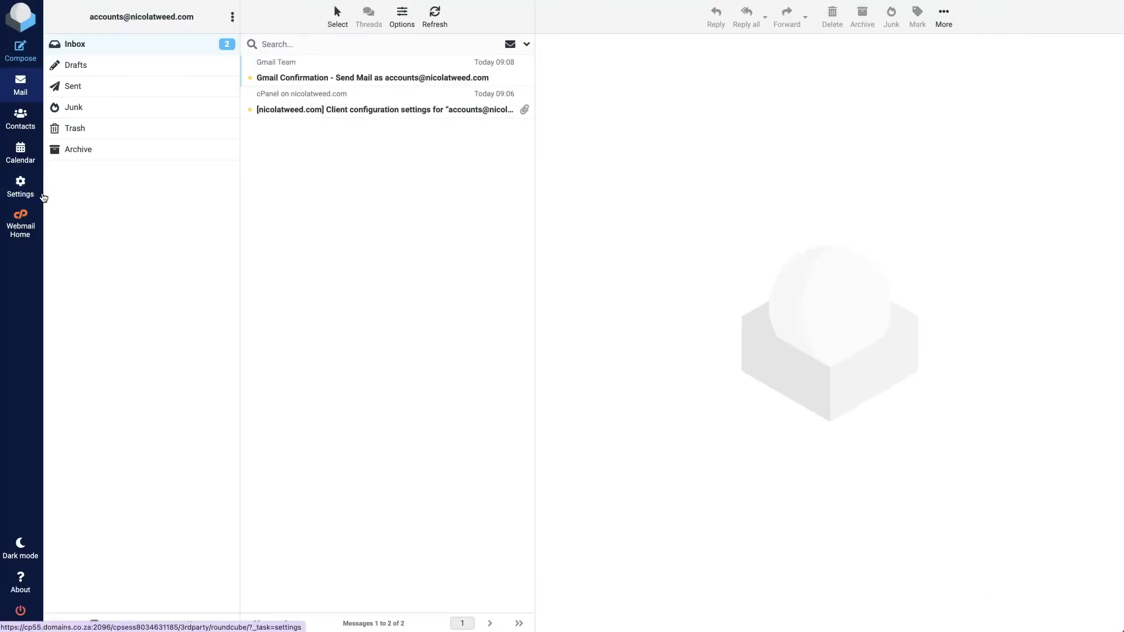
pyautogui.click(354, 76)
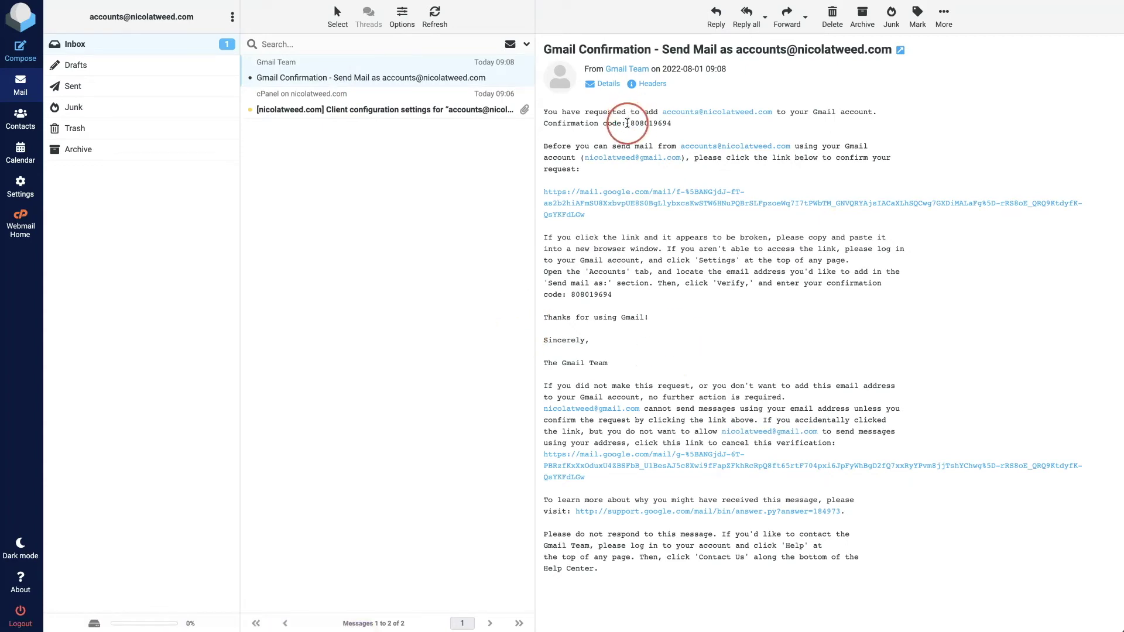
pyautogui.moveTo(632, 123); pyautogui.dragTo(672, 123)
pyautogui.press('super+c')
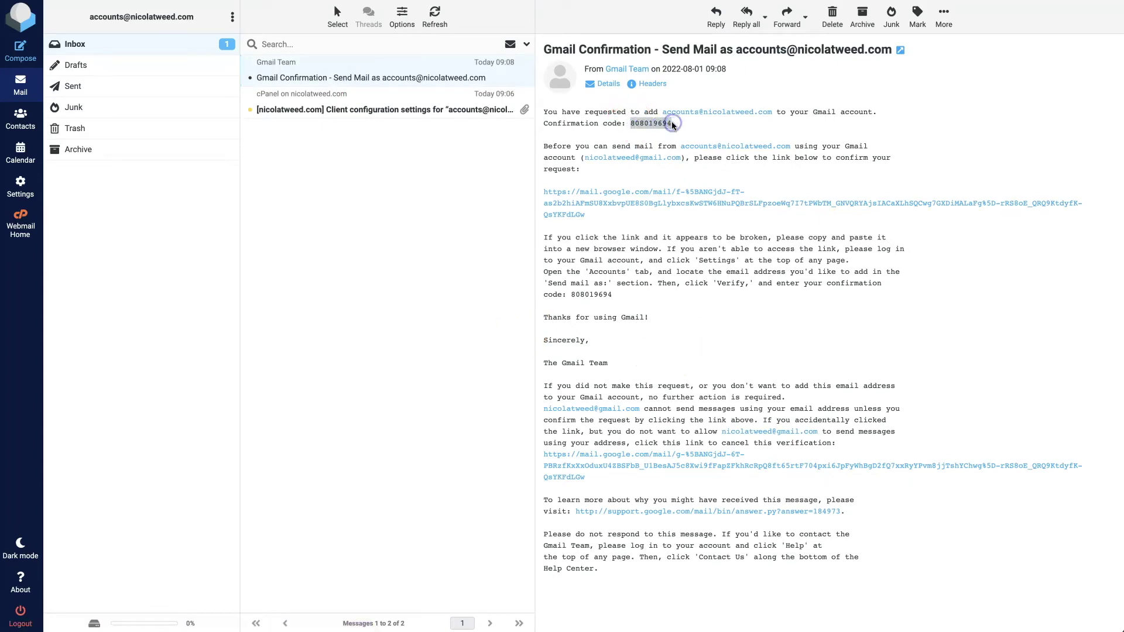
# Paste the confirmation code into the add-address window and verify the new send-from address
pyautogui.click(14, 569)
pyautogui.click(489, 281)
pyautogui.press('super+v')
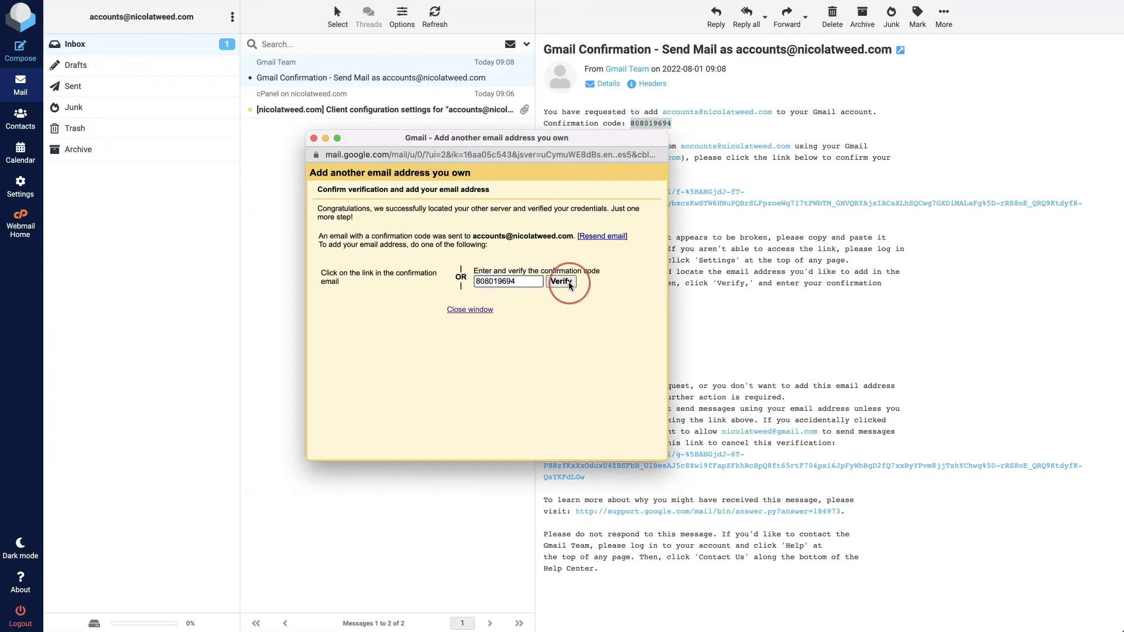
pyautogui.click(568, 283)
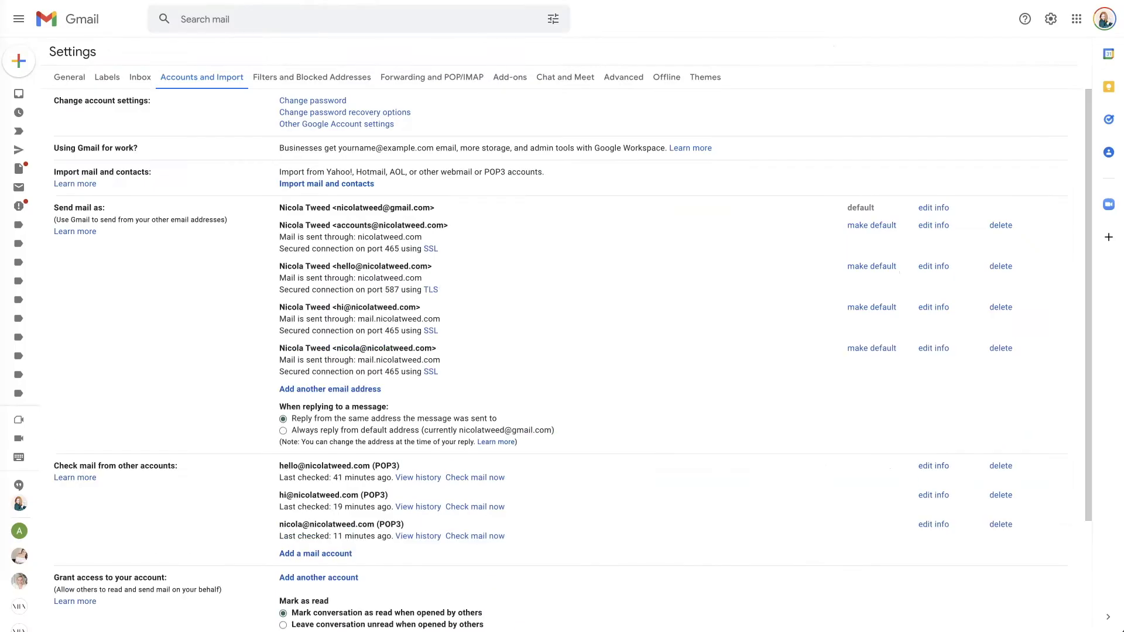
pyautogui.click(238, 468)
# Add the accounts mailbox address as a mail account with POP3 import, then minimize the setup window
pyautogui.click(304, 511)
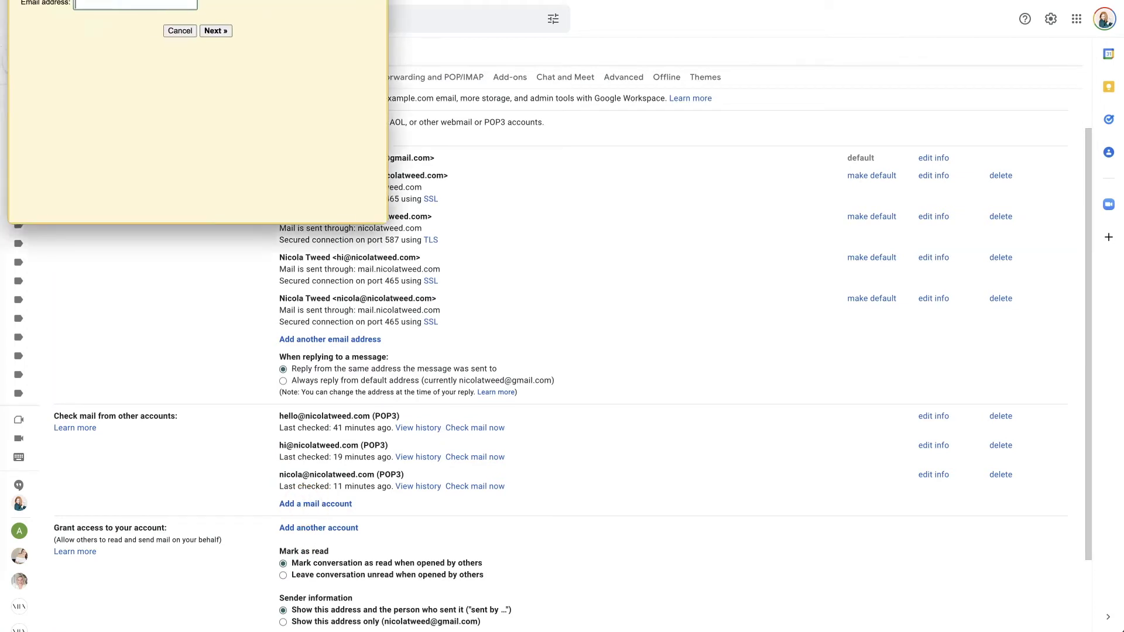
pyautogui.click(381, 225)
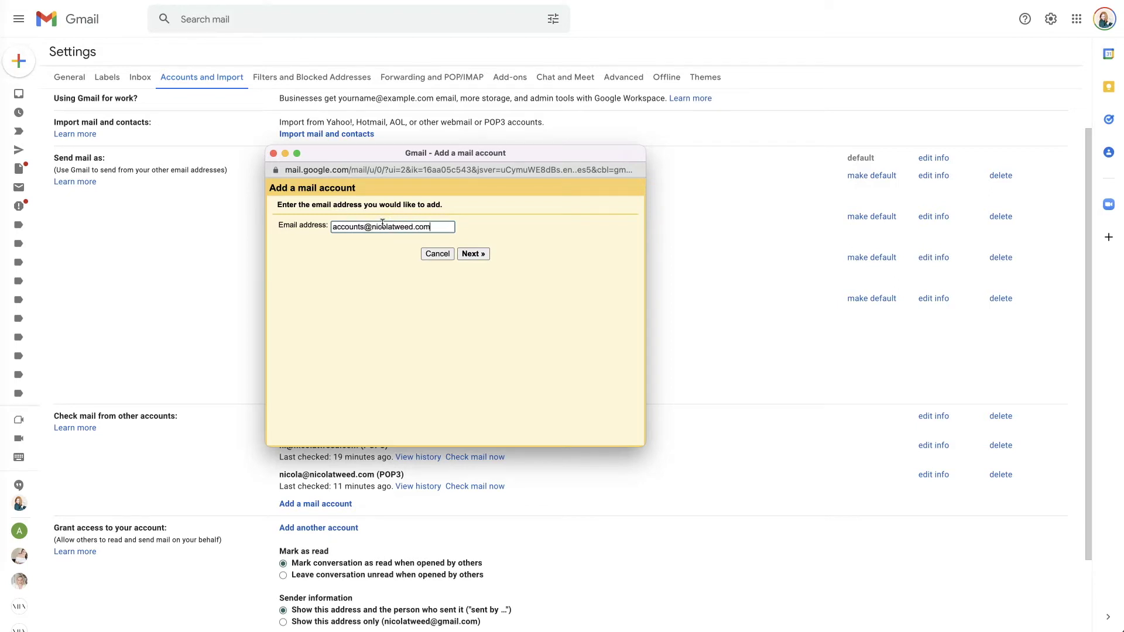
pyautogui.click(473, 254)
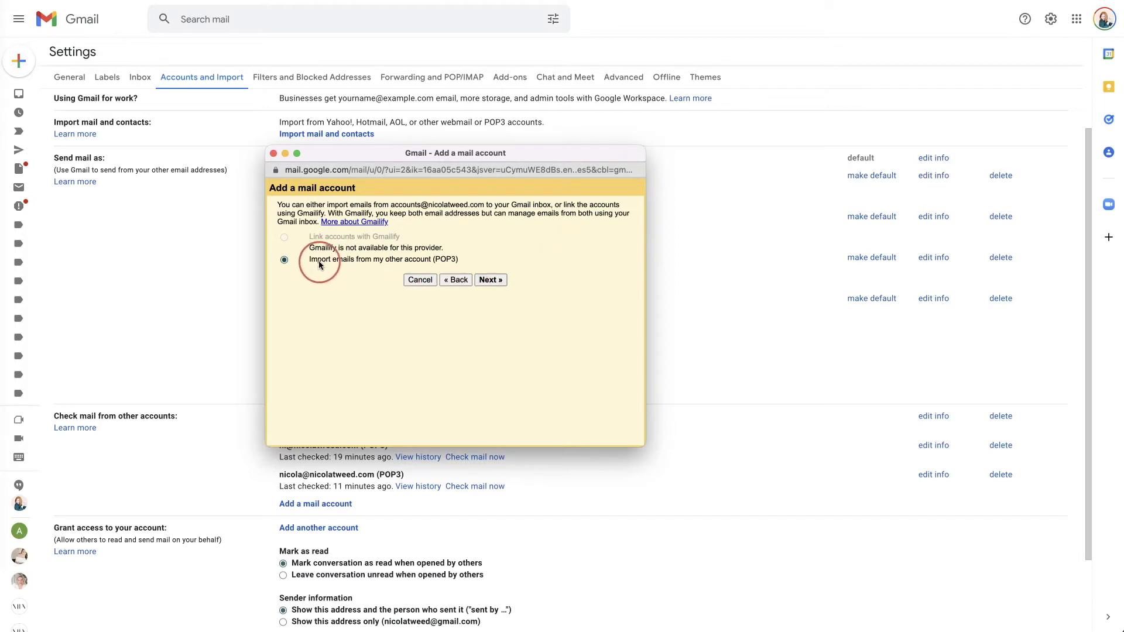
pyautogui.click(491, 280)
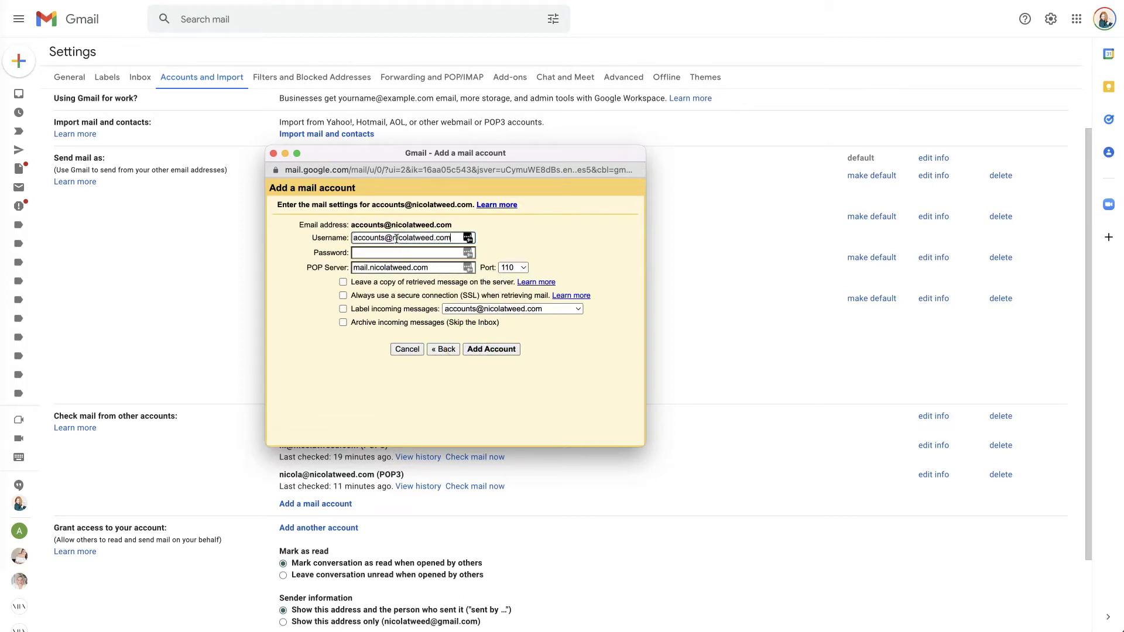
pyautogui.click(357, 253)
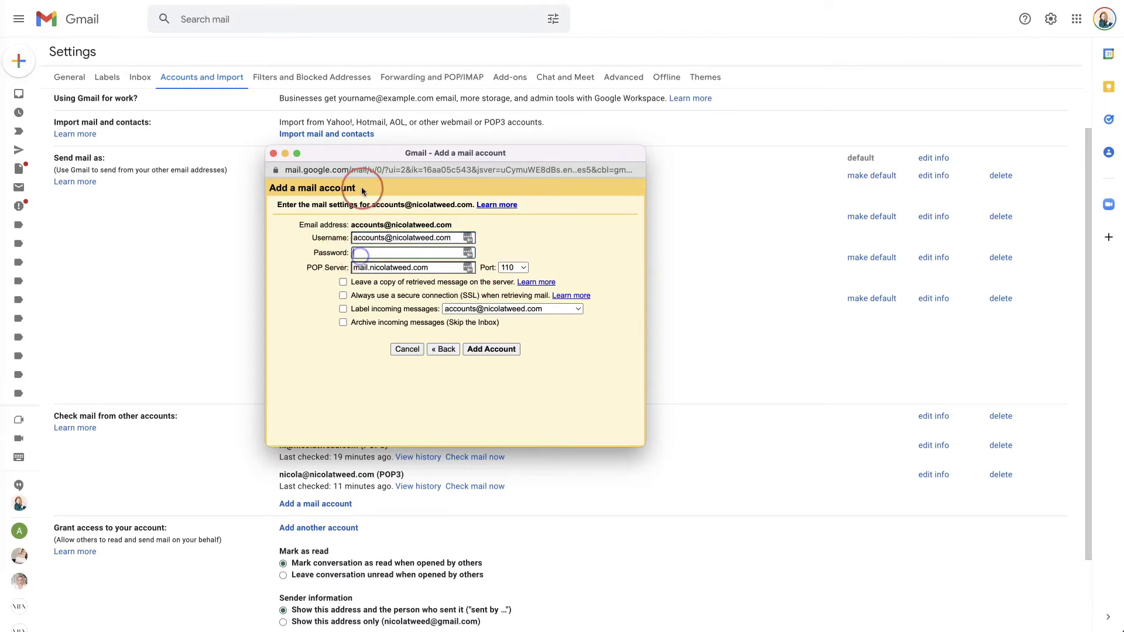
pyautogui.click(286, 152)
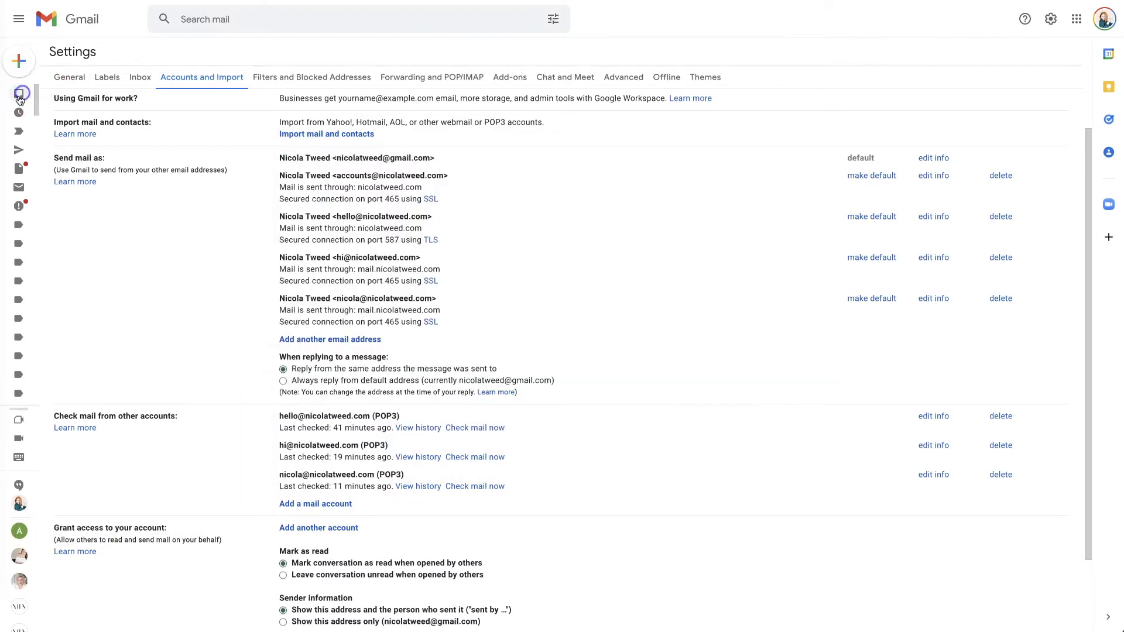
# Copy the password saved in a draft into the POP3 setup's Password field, then minimize the window
pyautogui.click(19, 98)
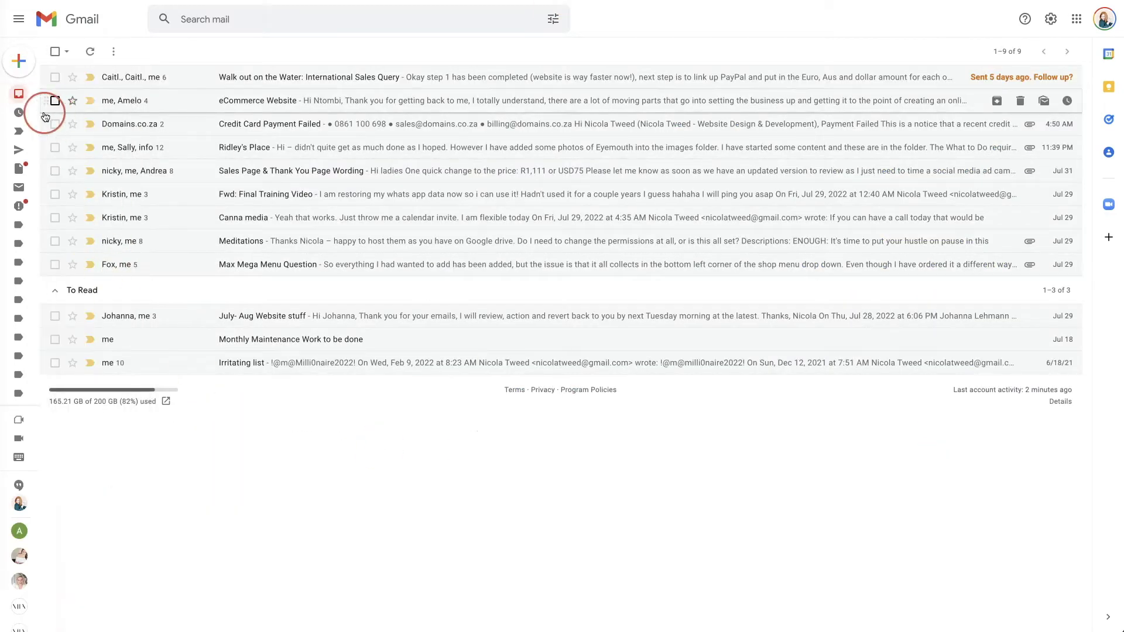
pyautogui.click(20, 170)
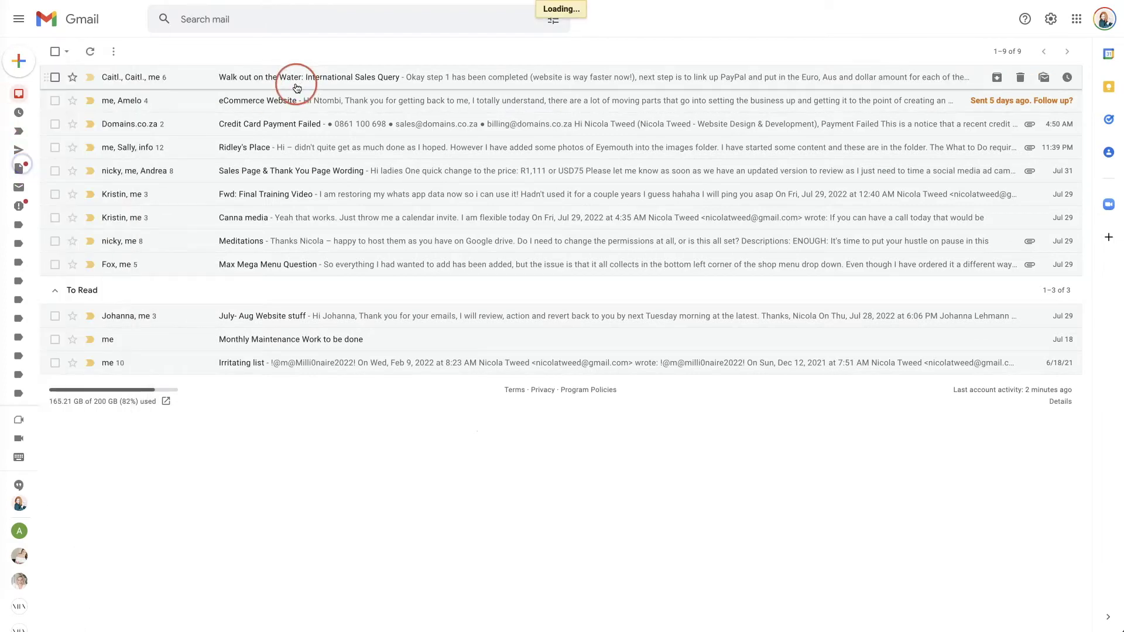
pyautogui.click(290, 107)
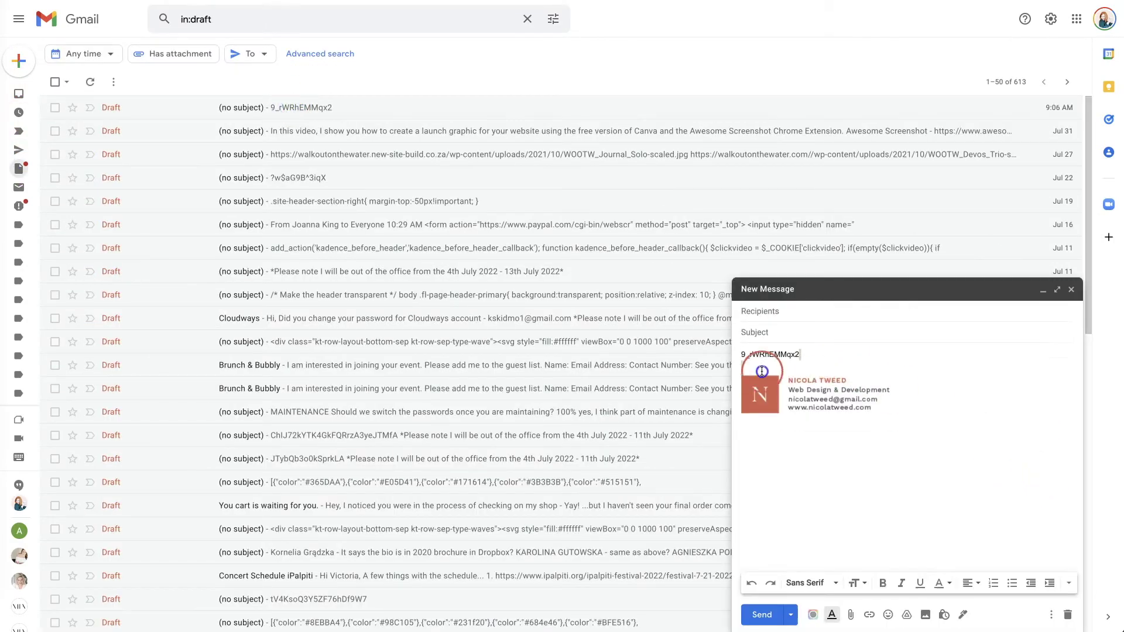
pyautogui.doubleClick(755, 354)
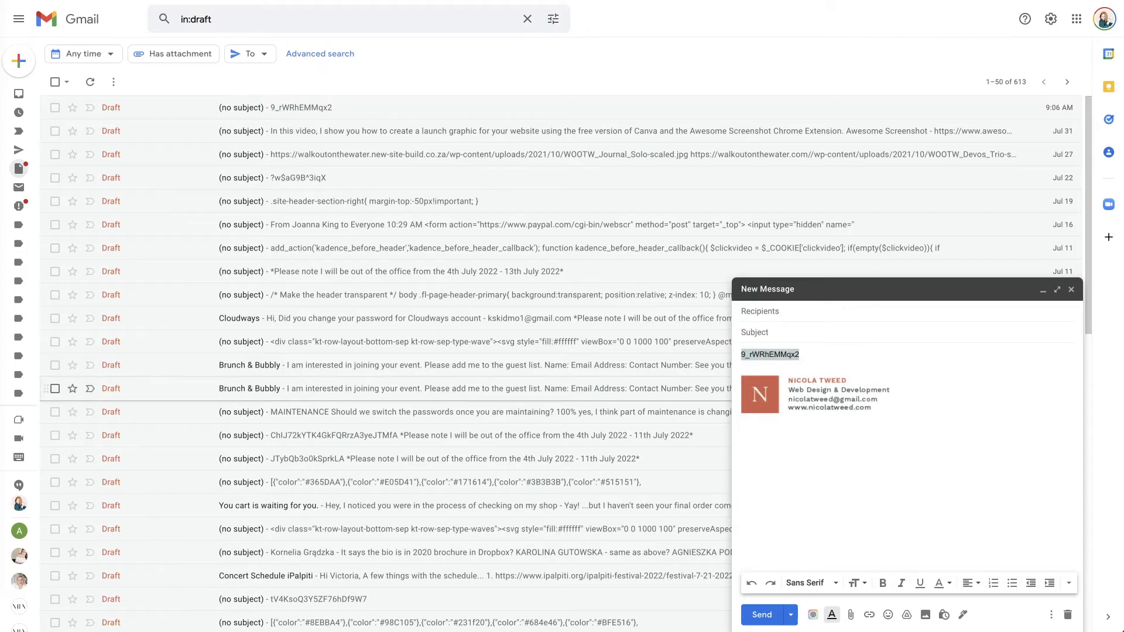
pyautogui.click(19, 533)
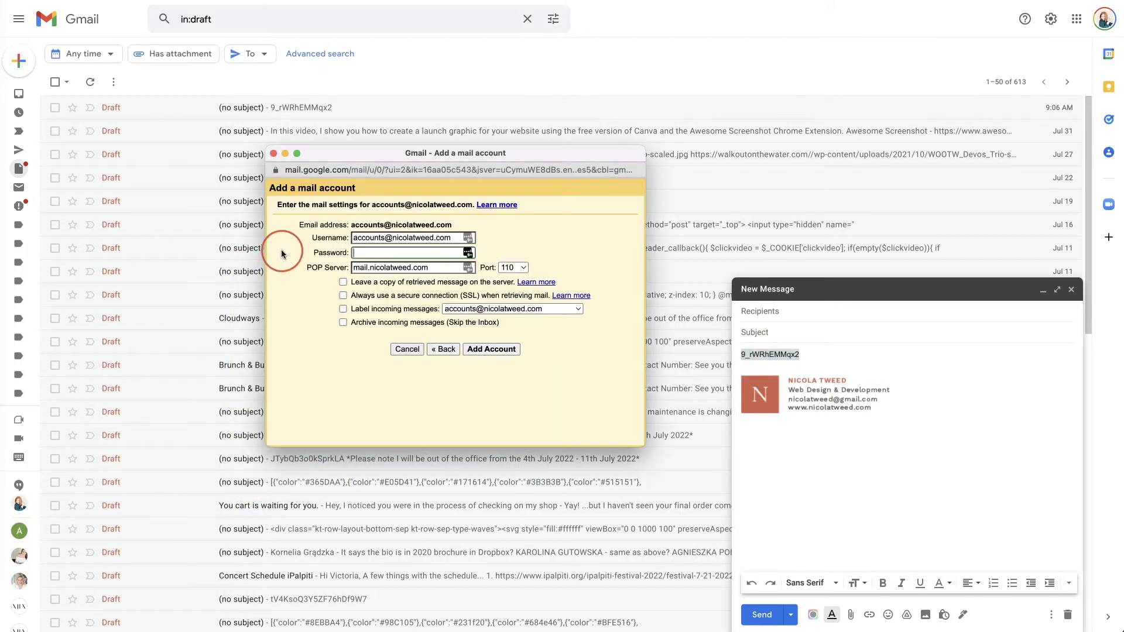
pyautogui.click(397, 256)
pyautogui.hotkey('ctrl', 'v')
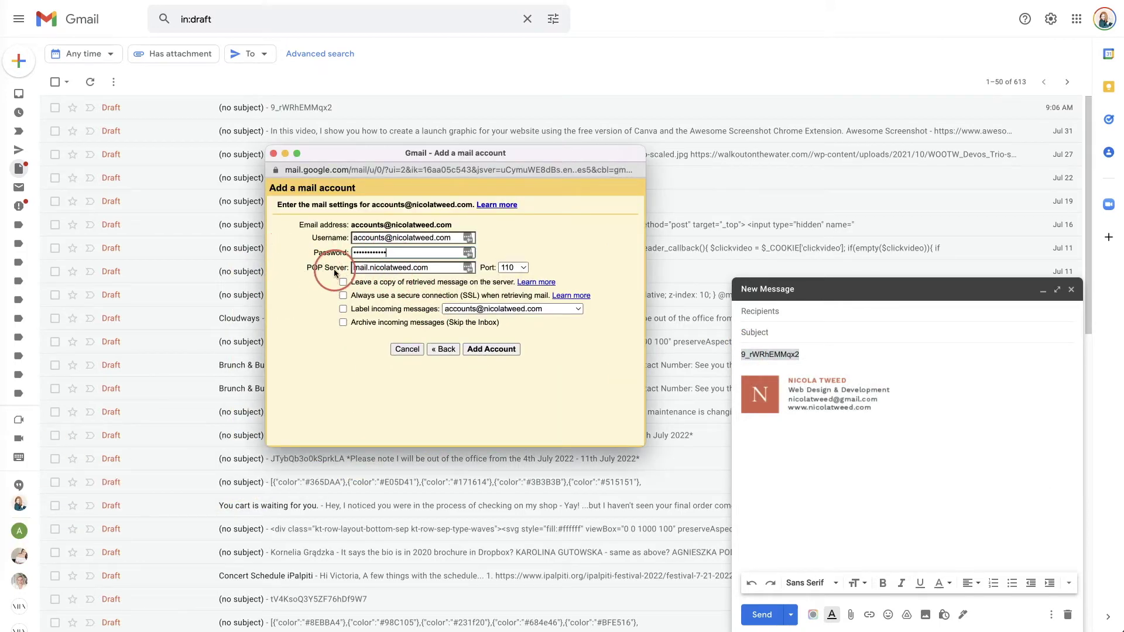
pyautogui.click(285, 154)
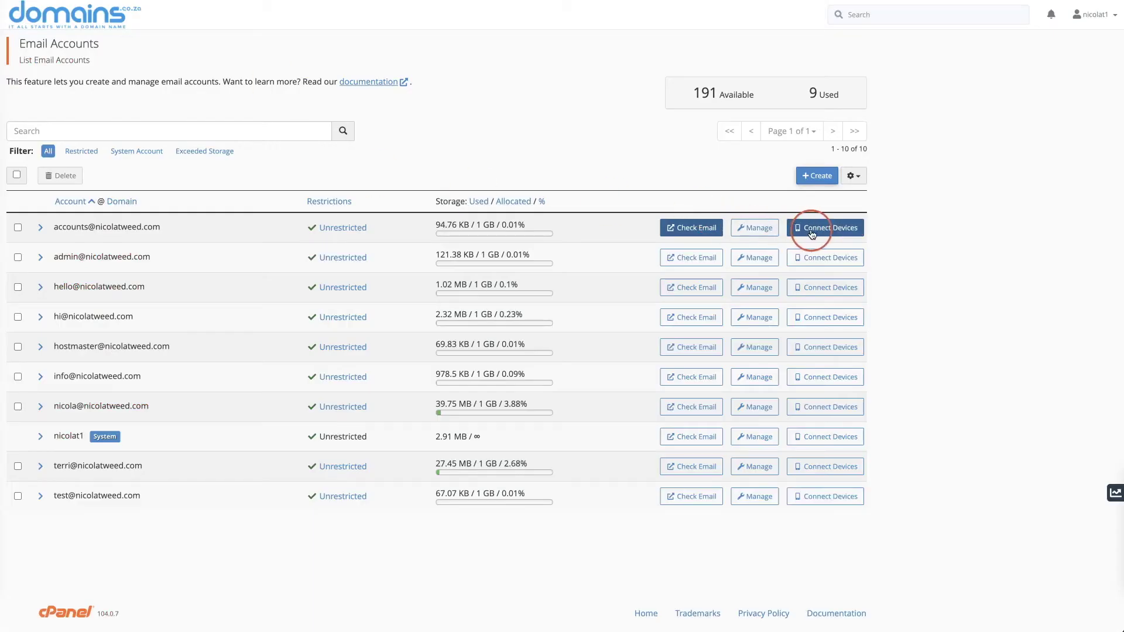
# Copy the incoming server nicolatweed.com from cPanel's Connect Devices page into POP Server
pyautogui.click(815, 230)
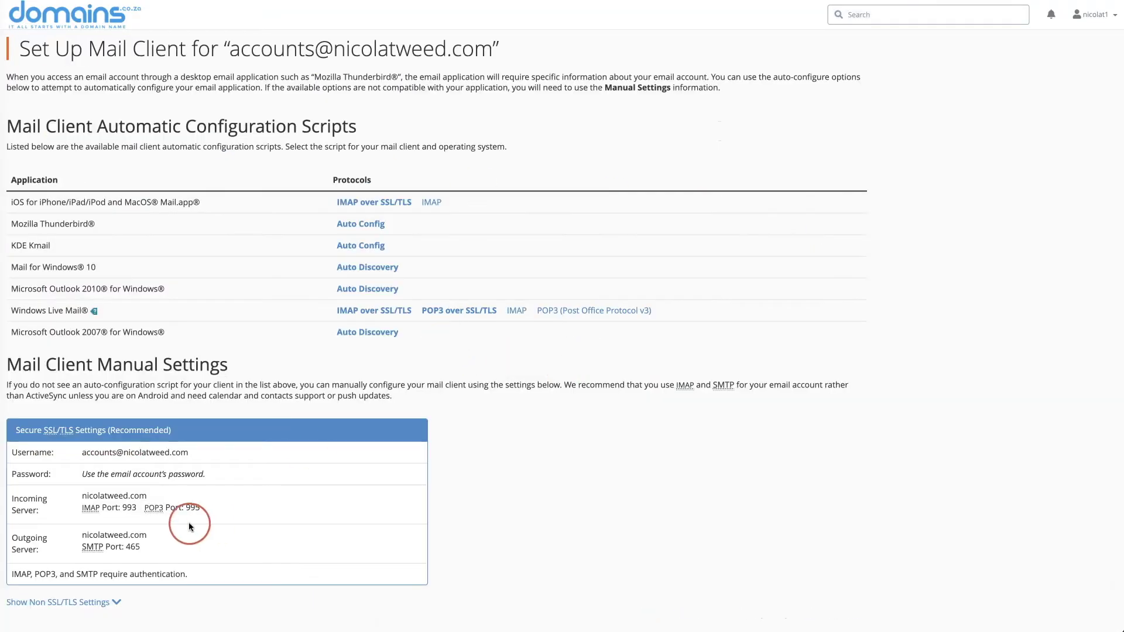
pyautogui.moveTo(147, 497); pyautogui.dragTo(81, 497)
pyautogui.press('super+c')
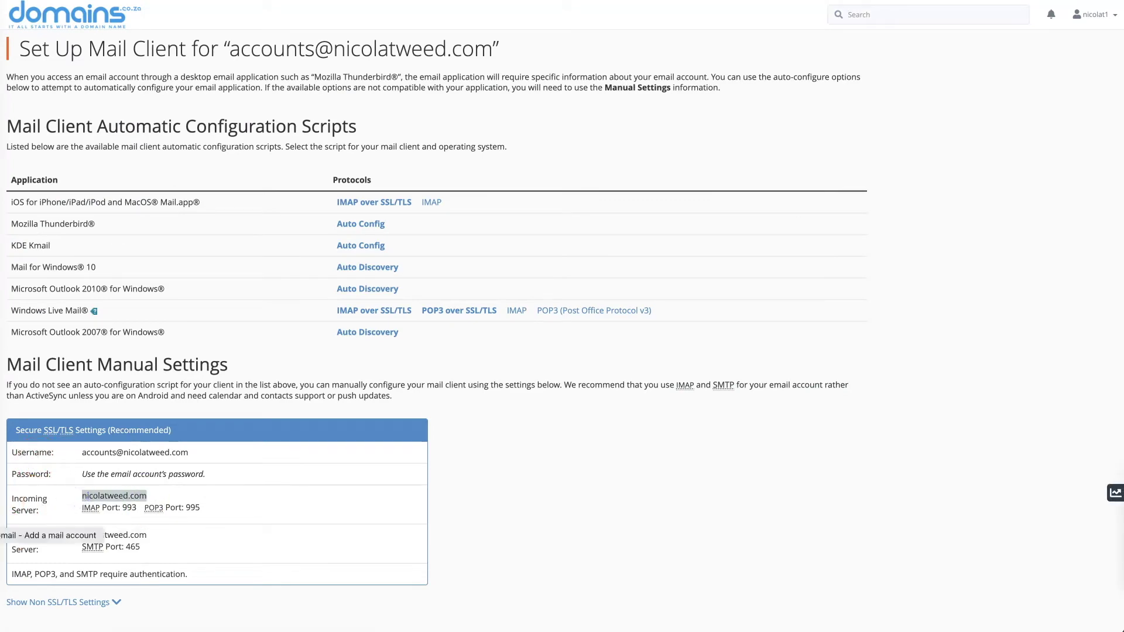
pyautogui.click(435, 270)
pyautogui.press('super+a')
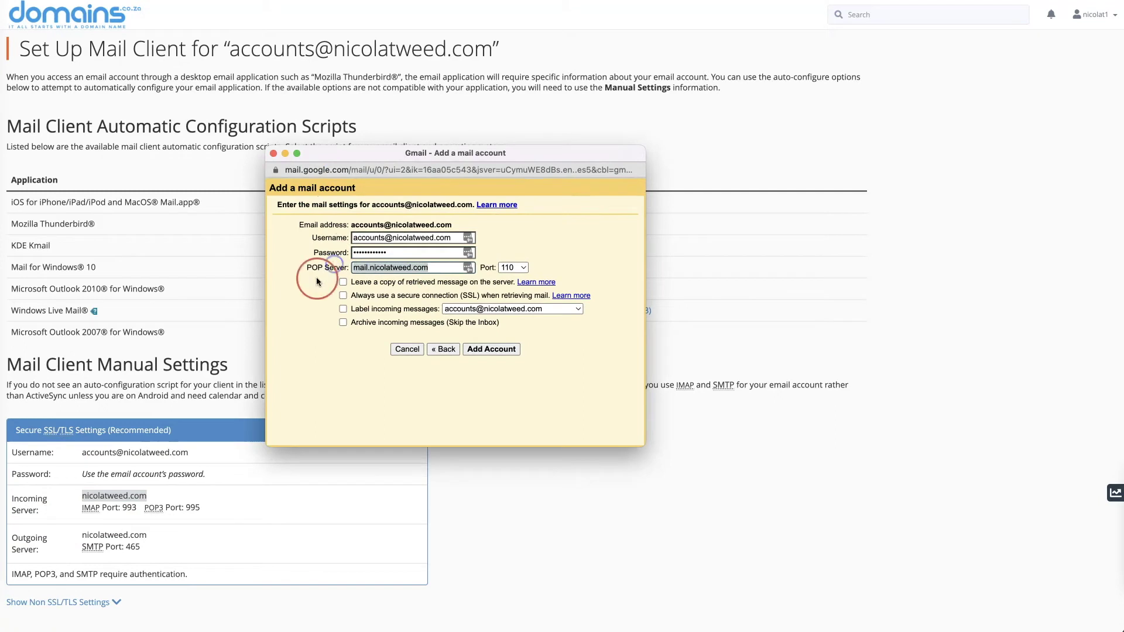
pyautogui.press('super+v')
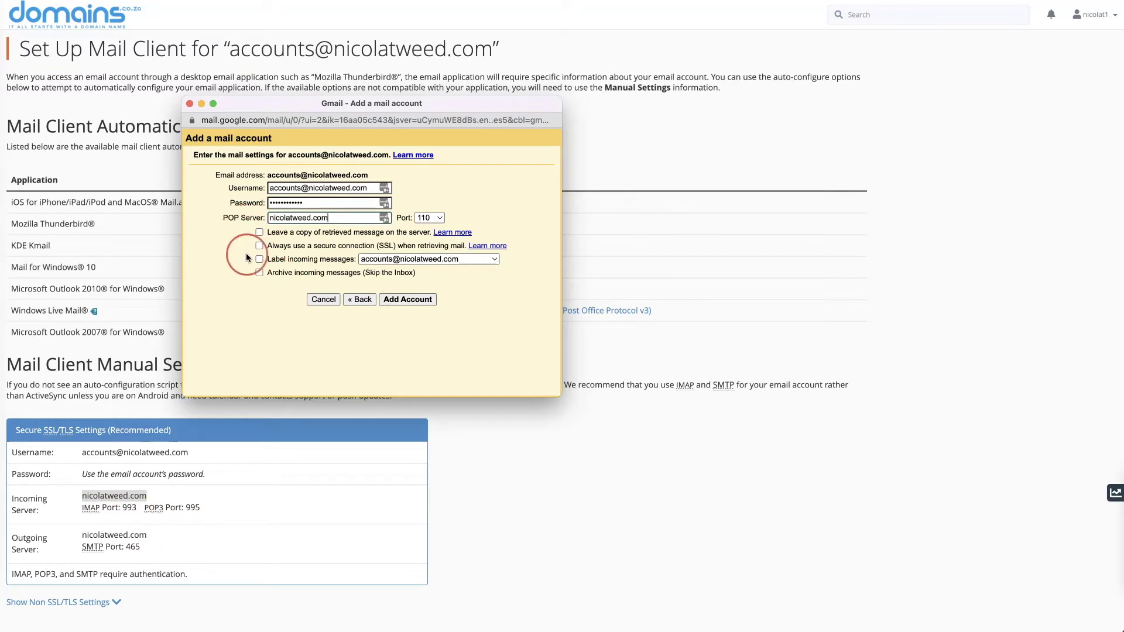
# Choose port 995, leave copies on the server, label incoming messages, and add the account
pyautogui.click(438, 218)
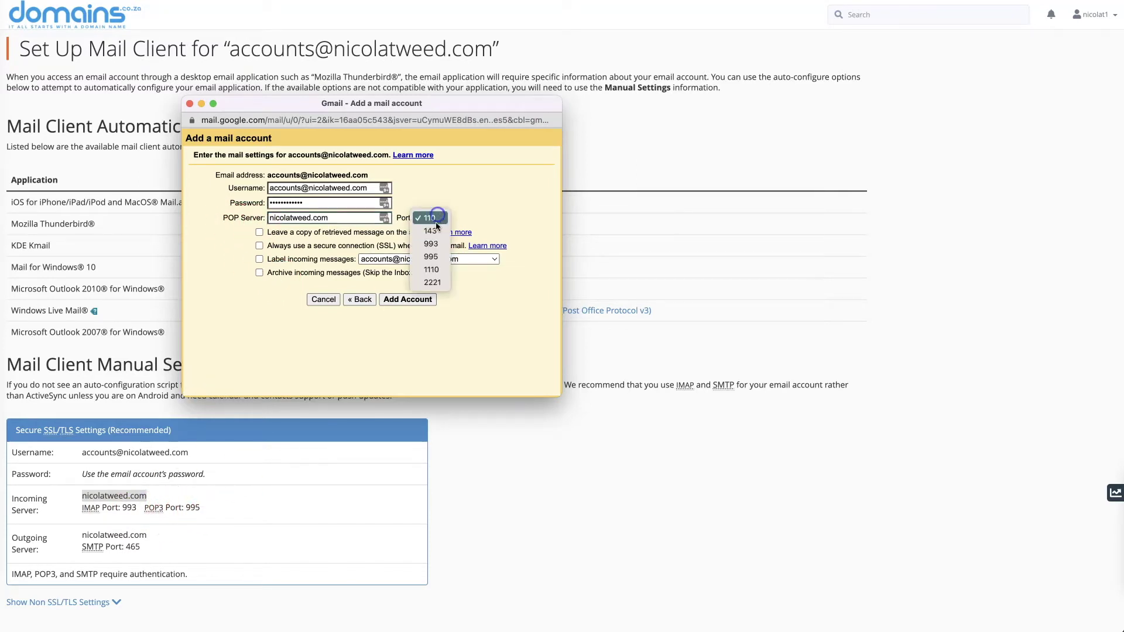
pyautogui.click(436, 256)
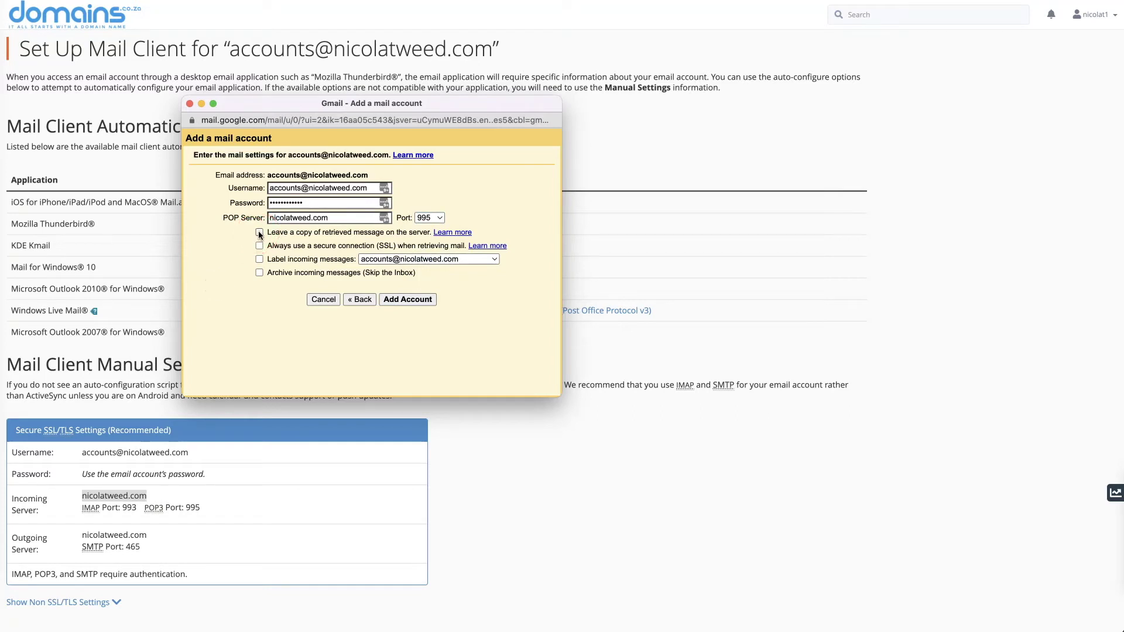
pyautogui.click(260, 259)
pyautogui.click(495, 266)
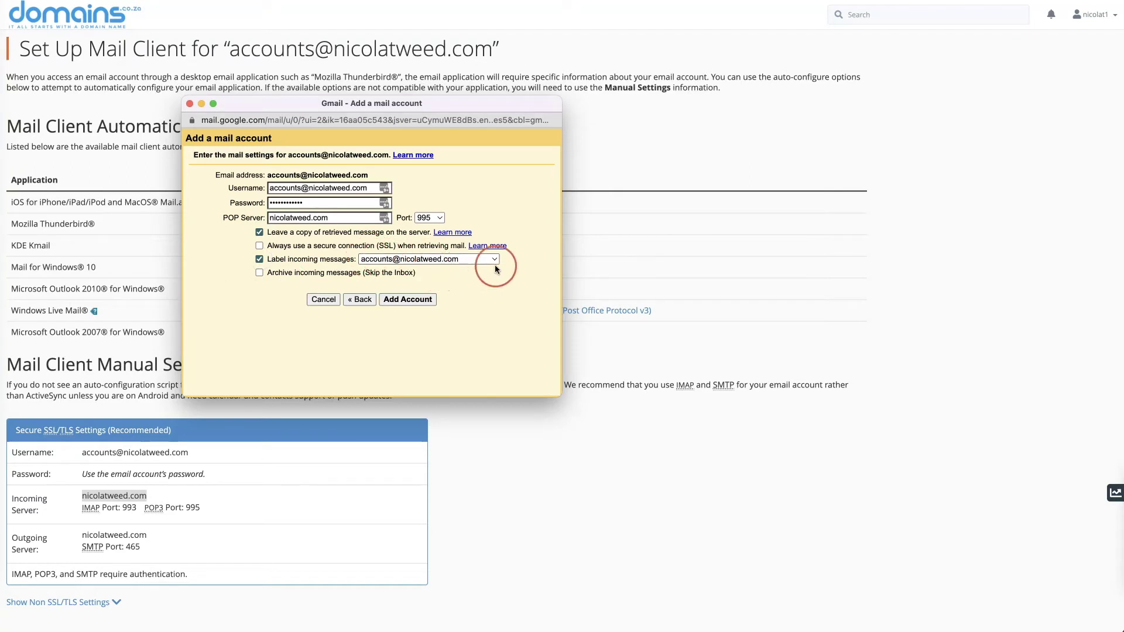
pyautogui.click(422, 300)
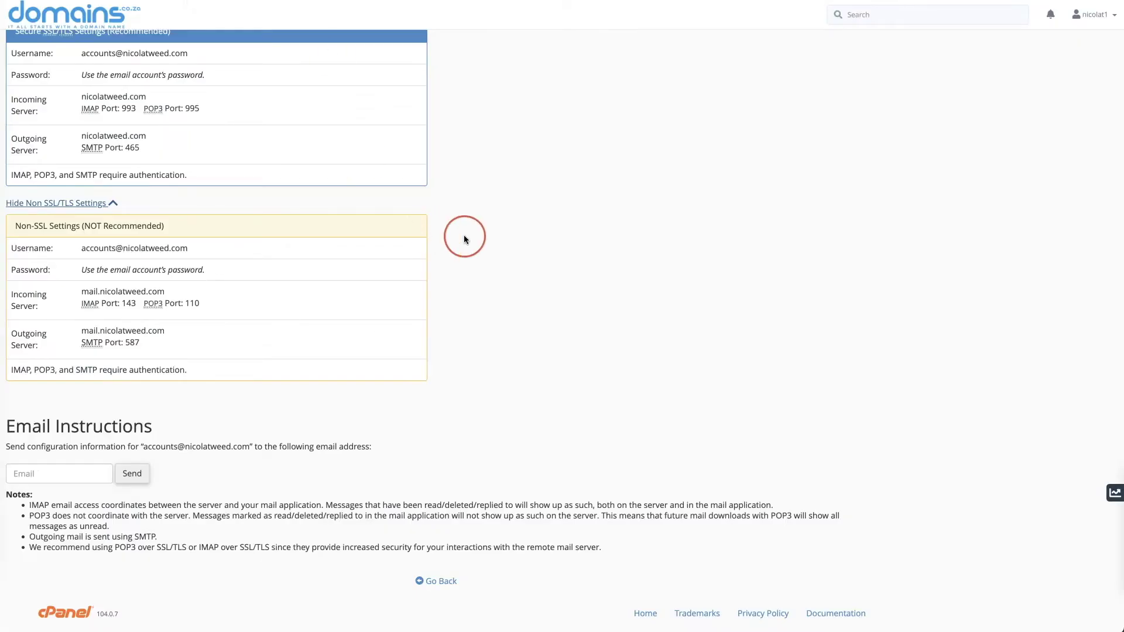
# Review the secure outgoing and incoming server details on cPanel's mail client settings page
pyautogui.scroll(2, 464, 238)
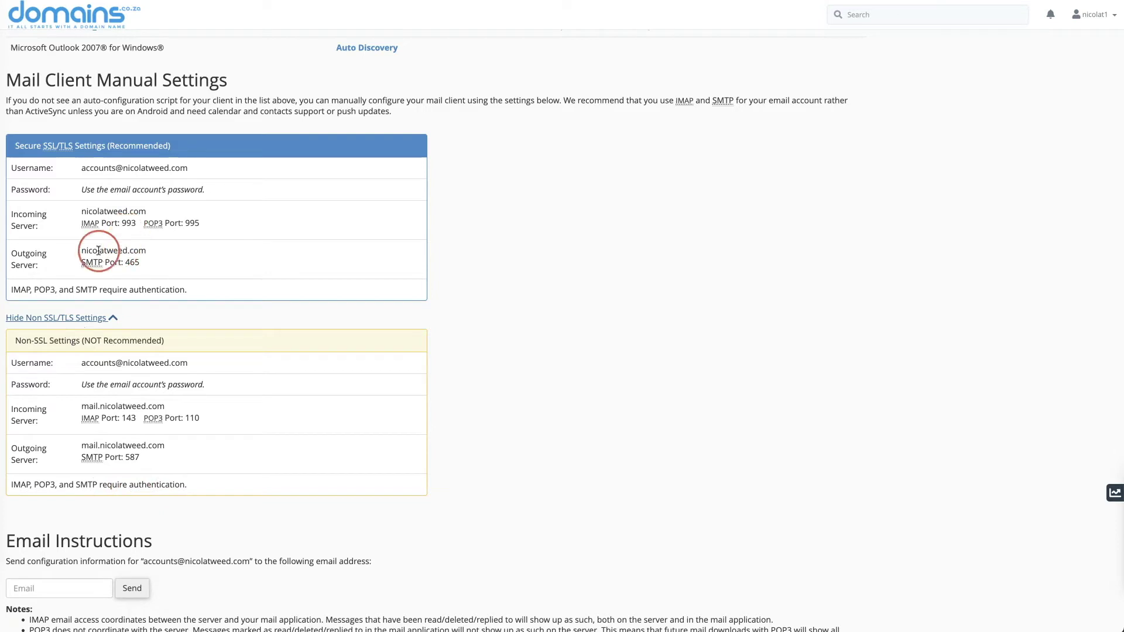
pyautogui.moveTo(81, 248); pyautogui.dragTo(147, 266)
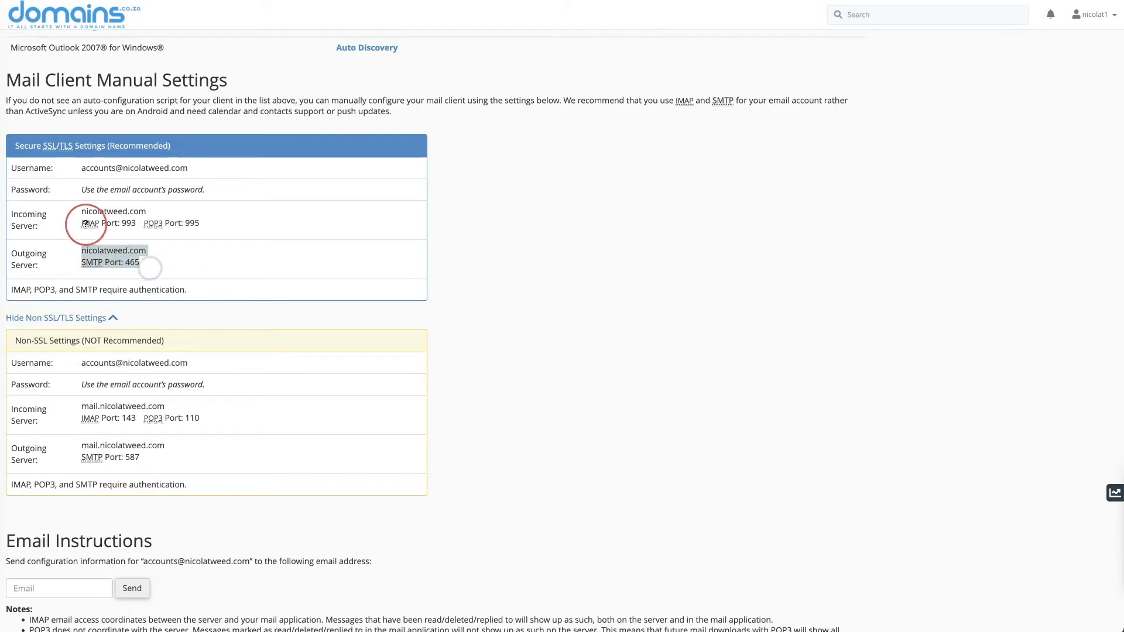
pyautogui.moveTo(82, 214); pyautogui.dragTo(211, 227)
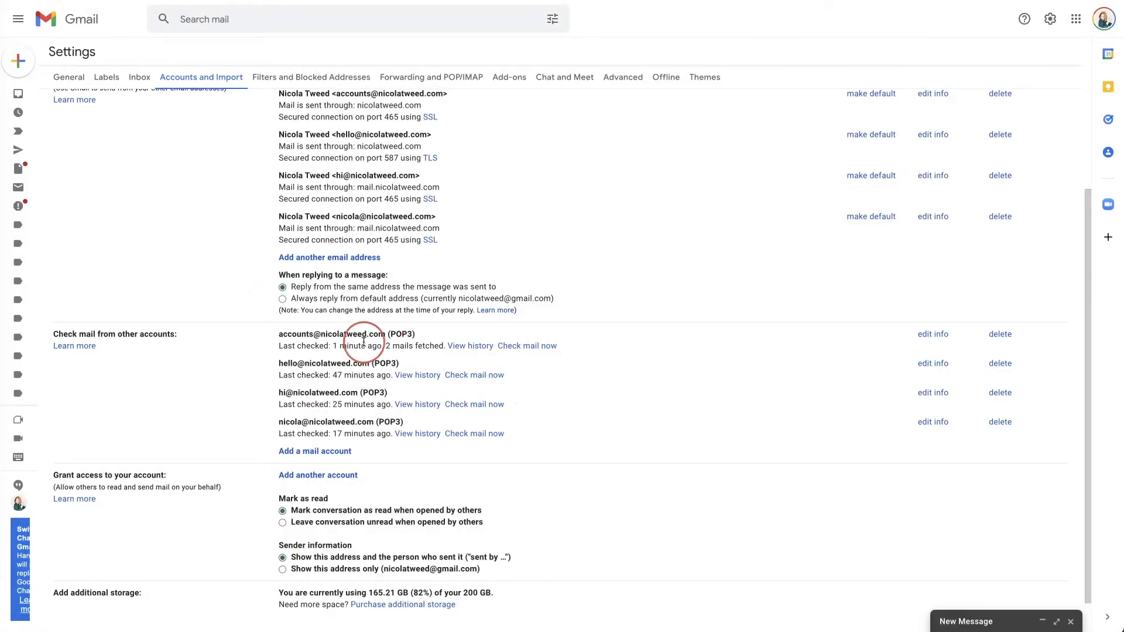
# Open the new POP3 account's settings and paste its password
pyautogui.click(935, 334)
pyautogui.click(404, 273)
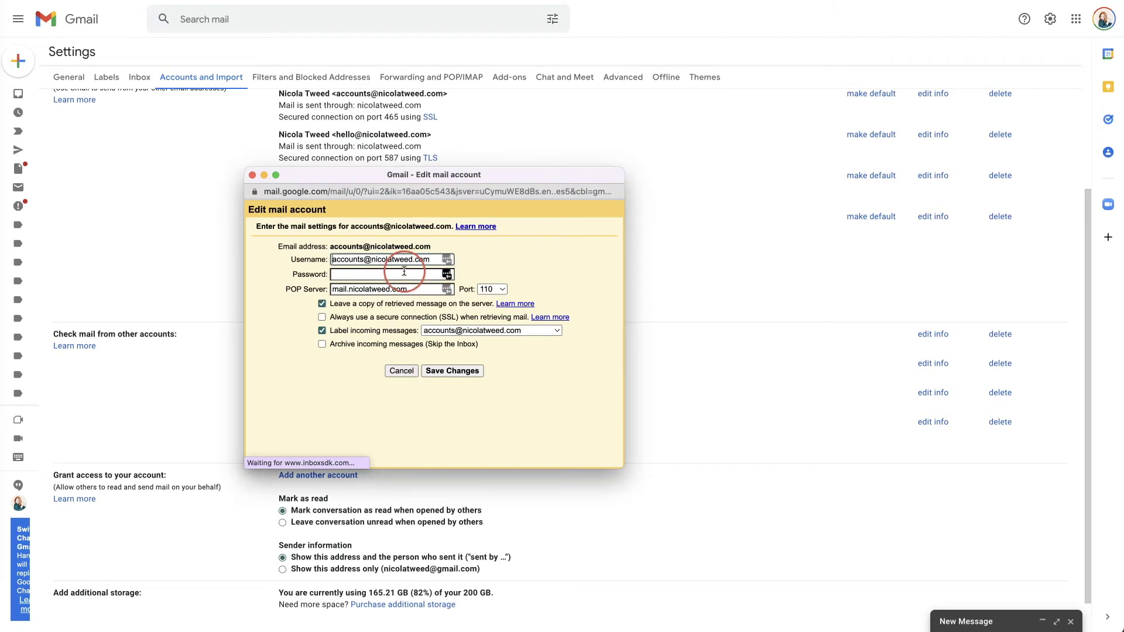
pyautogui.press('super+v')
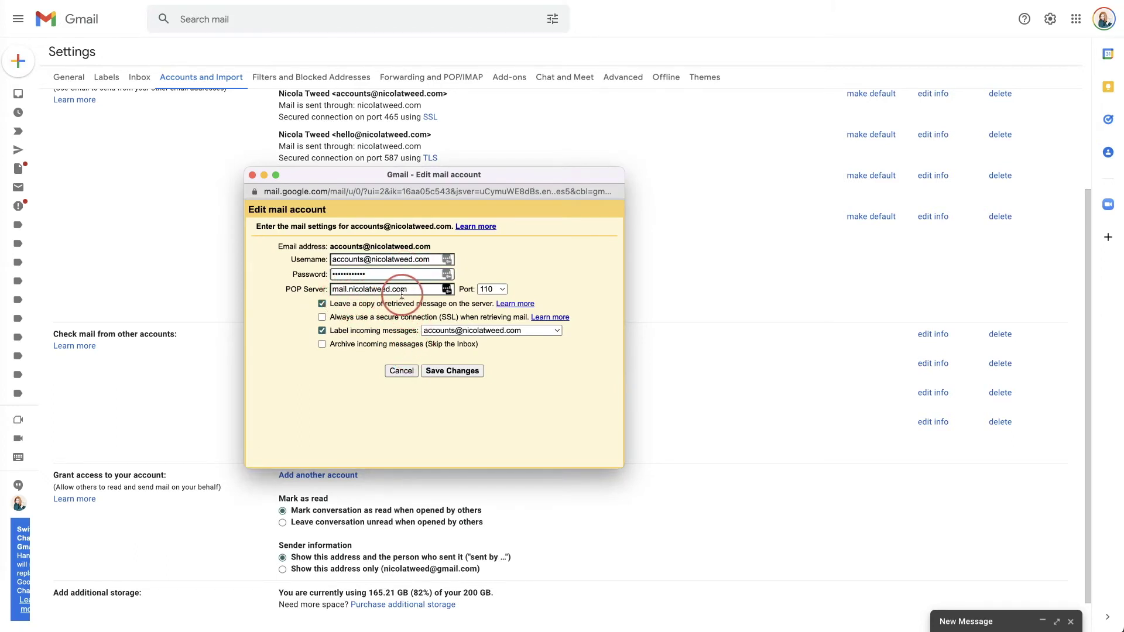
pyautogui.click(263, 175)
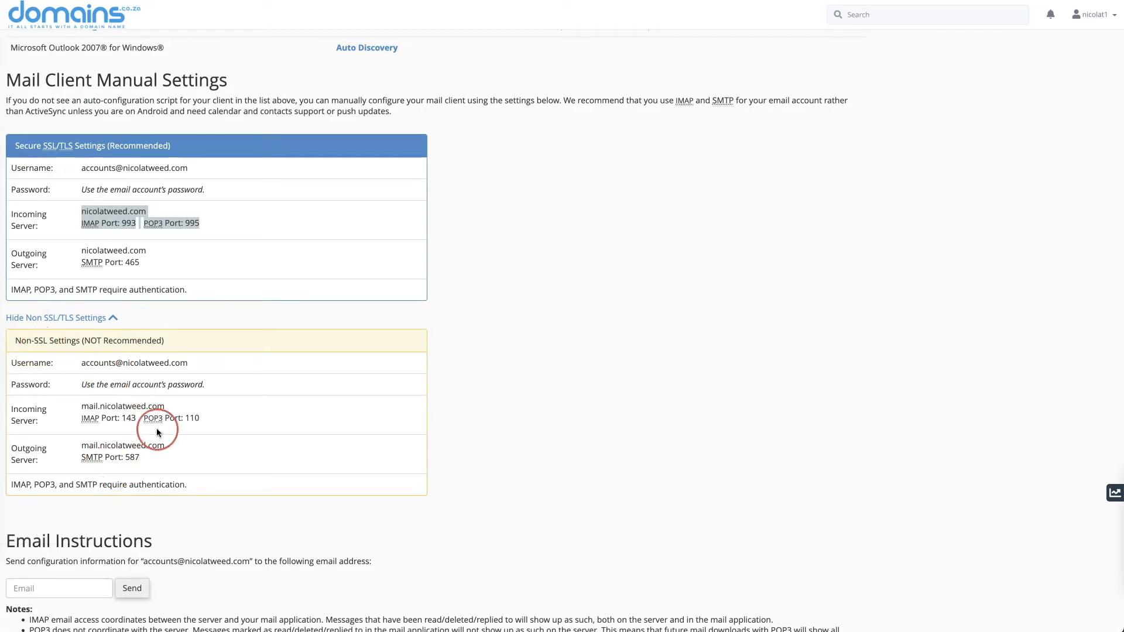
# Choose non-SSL port 110 with server mail.nicolatweed.com and save the account changes
pyautogui.click(199, 419)
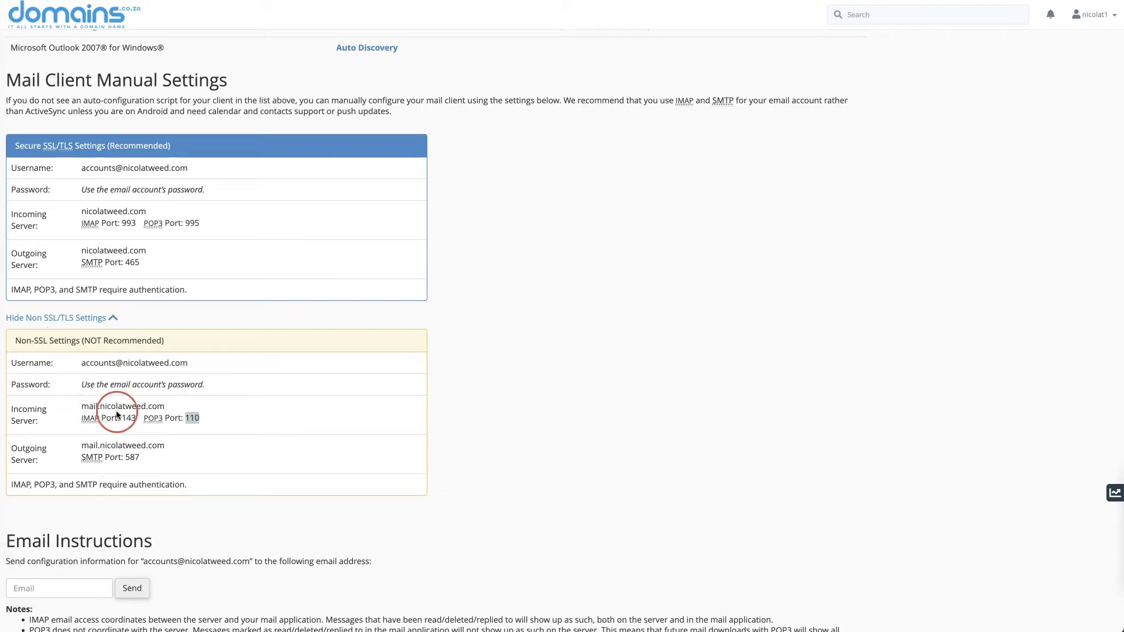
pyautogui.click(1, 535)
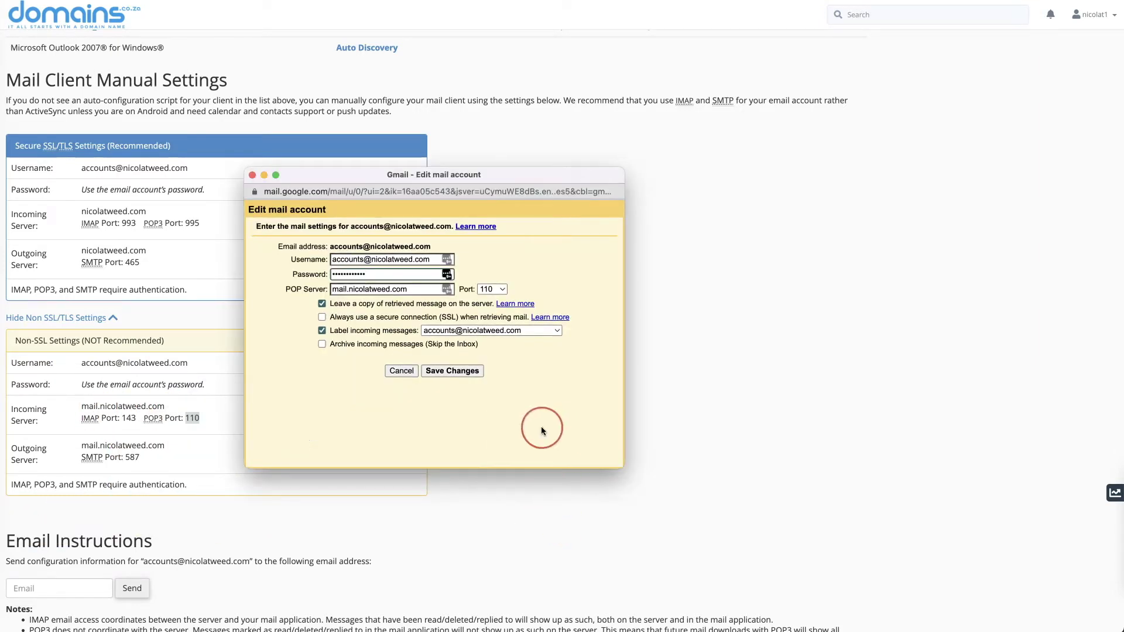
pyautogui.click(456, 373)
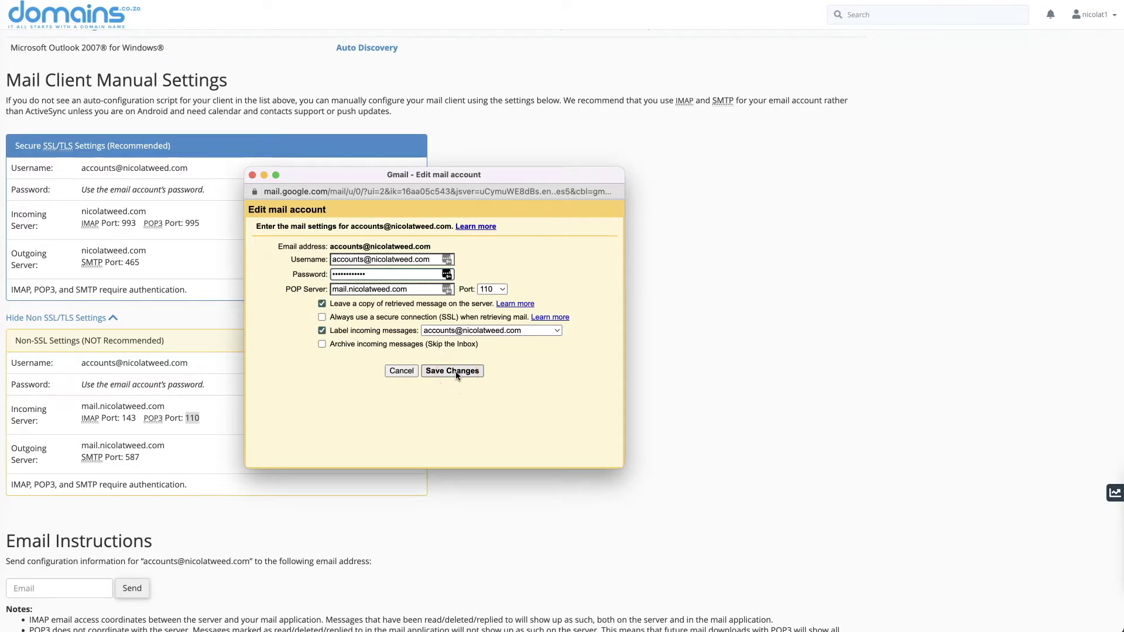
pyautogui.click(456, 372)
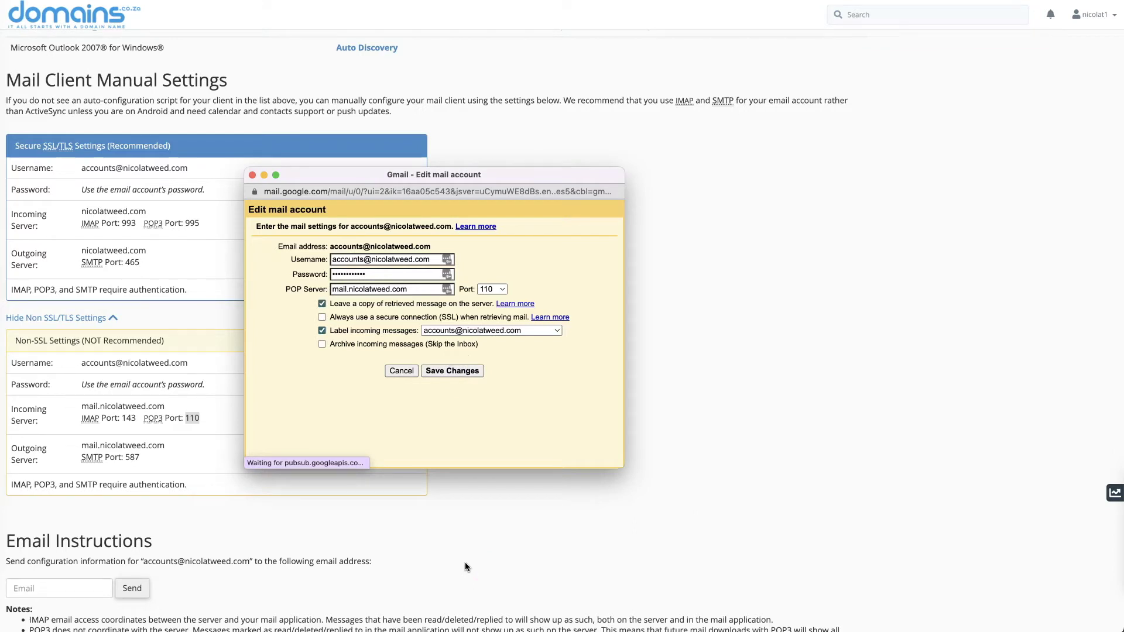
pyautogui.click(379, 167)
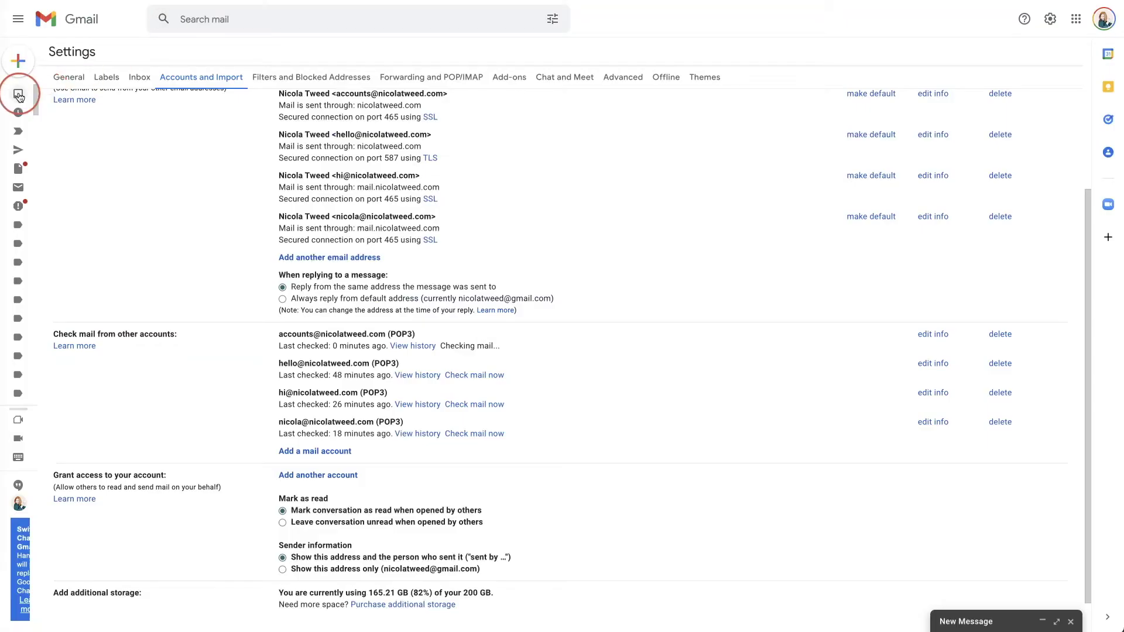
# Send a test email with subject 'Hi' to the accounts mailbox address
pyautogui.moveTo(26, 165)
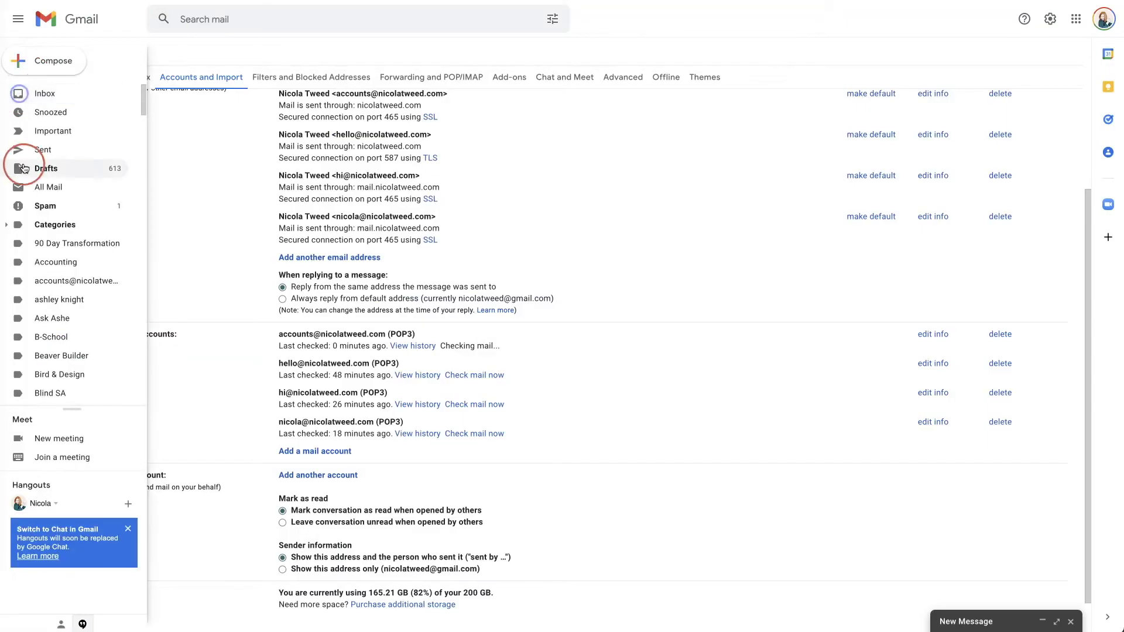
pyautogui.click(36, 94)
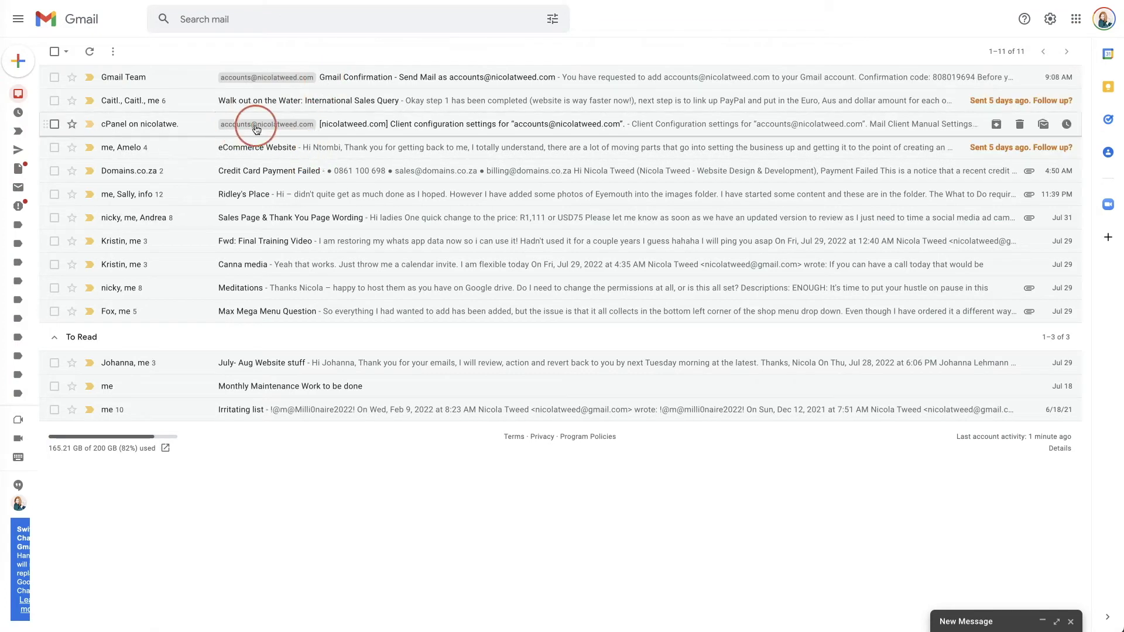
pyautogui.click(25, 62)
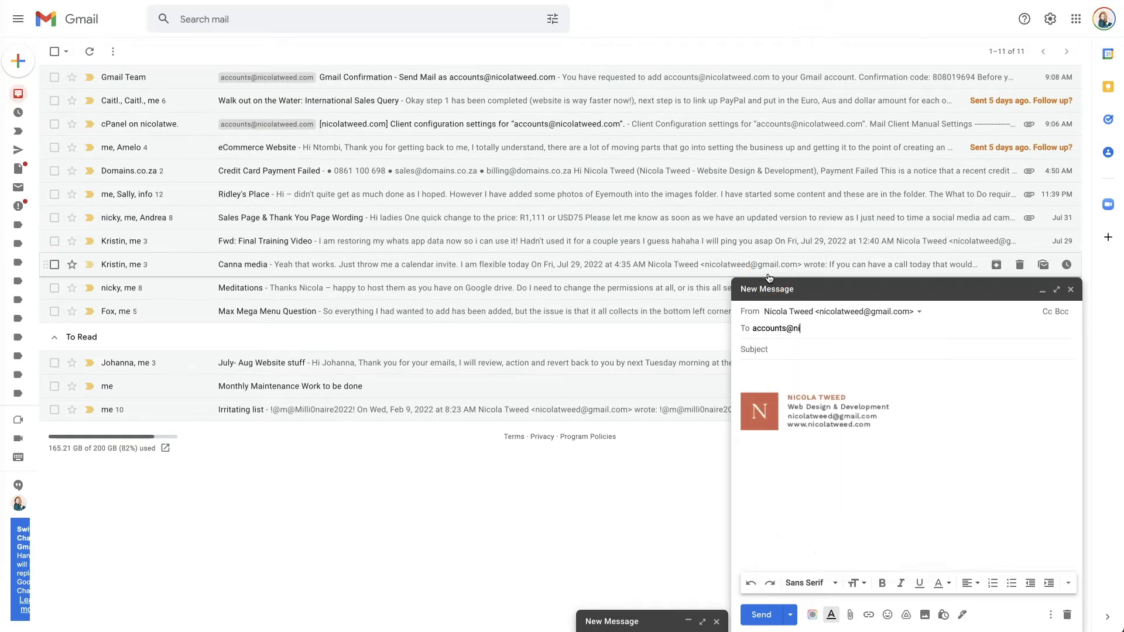
pyautogui.press('Tab')
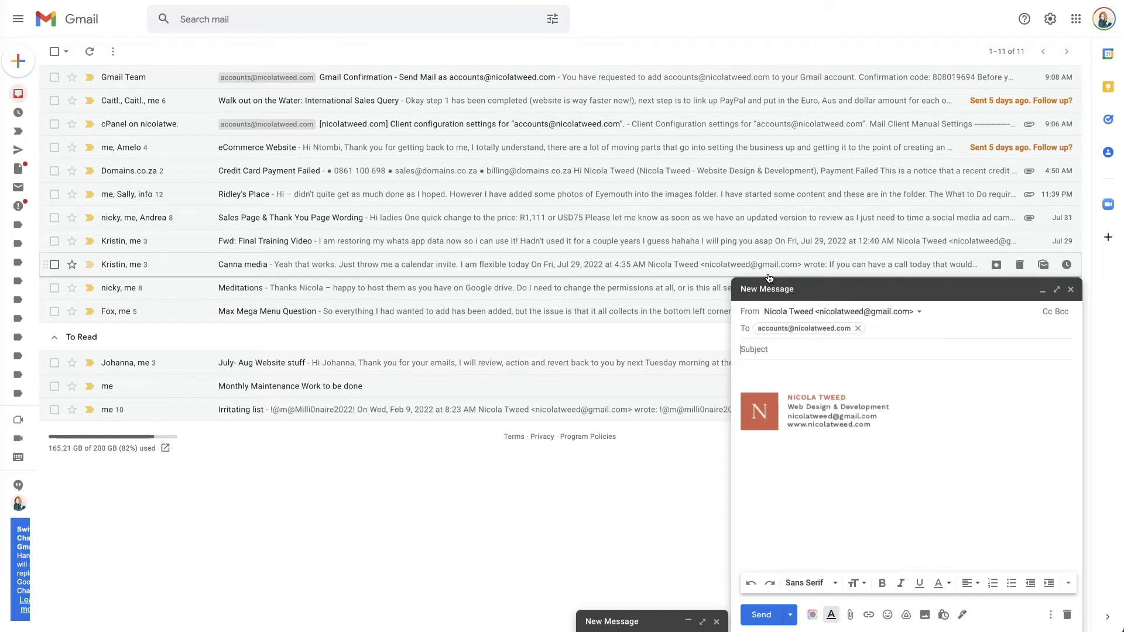
pyautogui.write('Hi')
pyautogui.press('Tab')
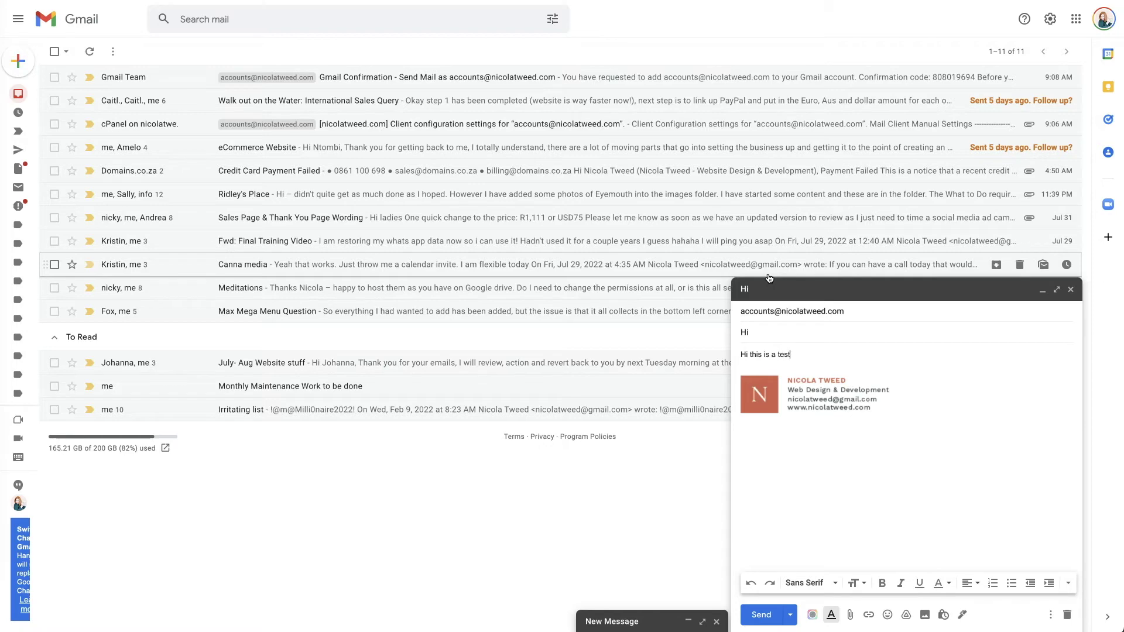
pyautogui.click(766, 612)
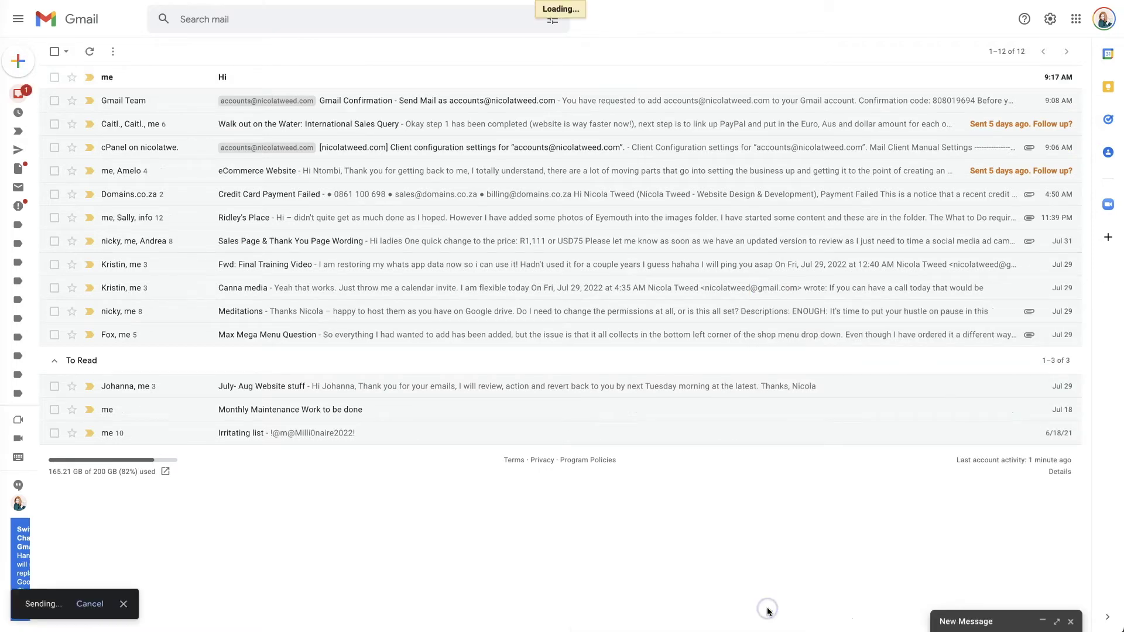
# Open the received 'Hi' email and reply 'Hey got the message'
pyautogui.click(221, 77)
pyautogui.click(18, 94)
pyautogui.click(276, 78)
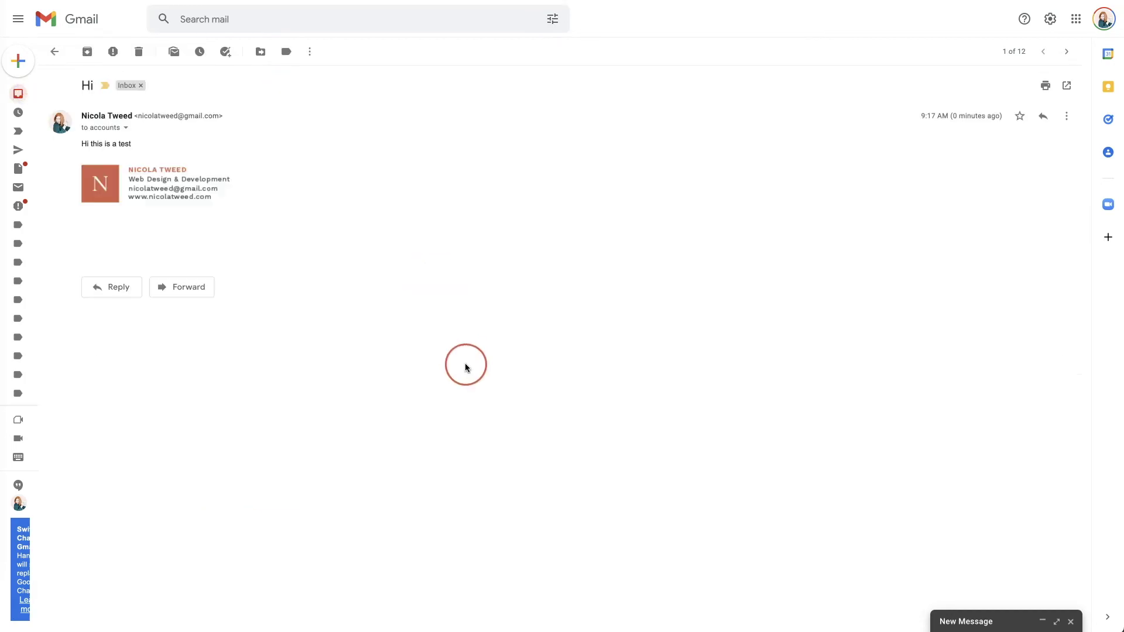
pyautogui.click(109, 287)
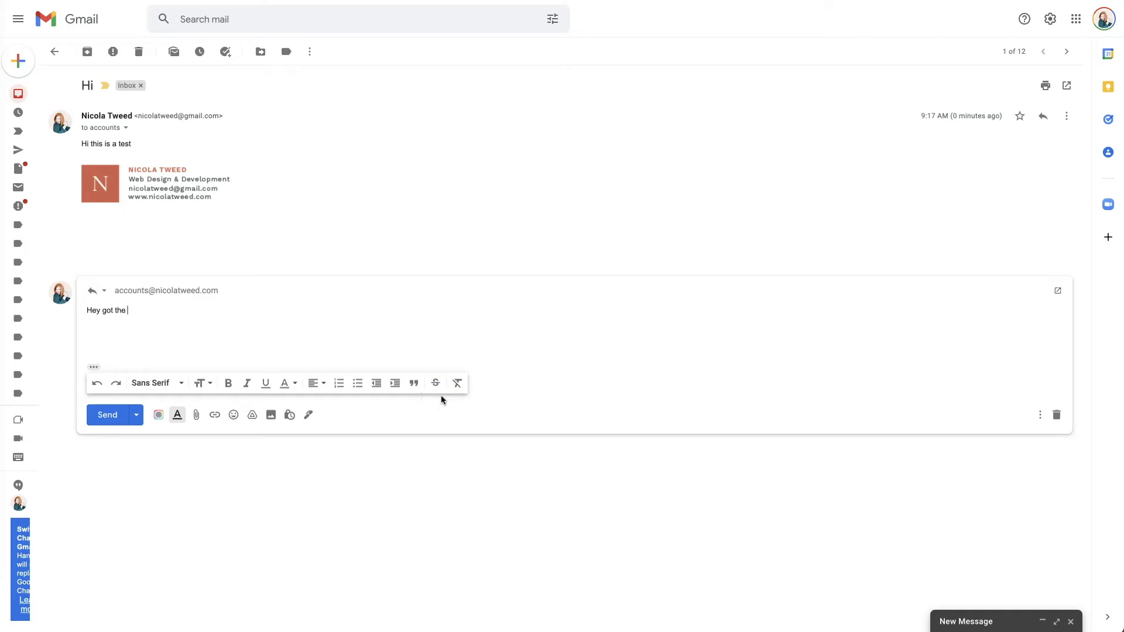
pyautogui.write('Hey got the message')
pyautogui.click(107, 415)
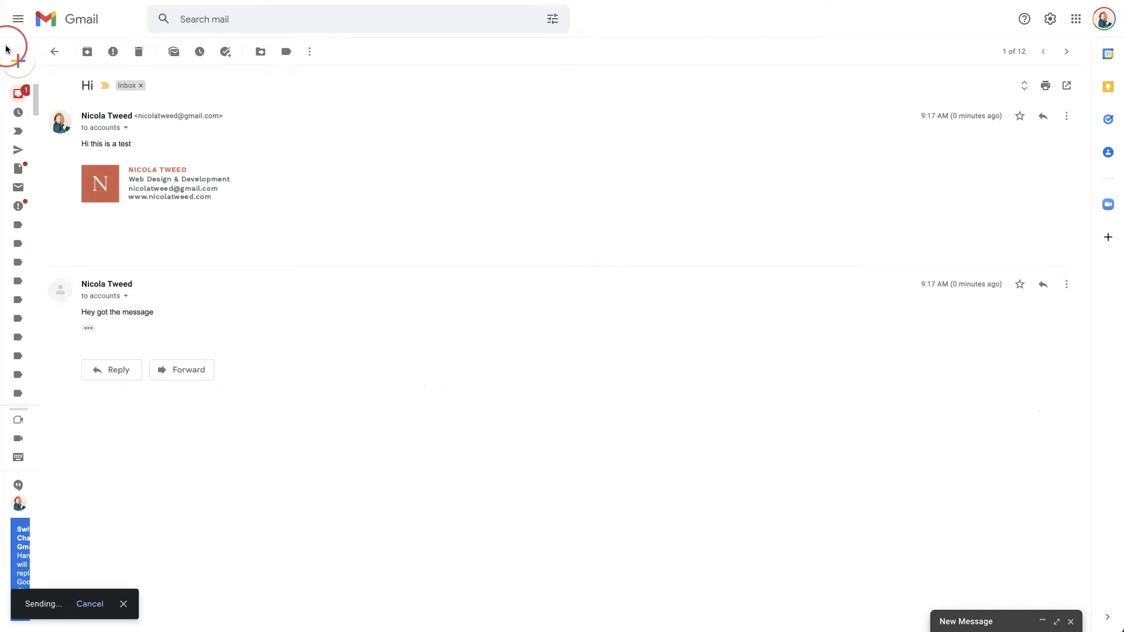
pyautogui.click(35, 92)
pyautogui.click(304, 71)
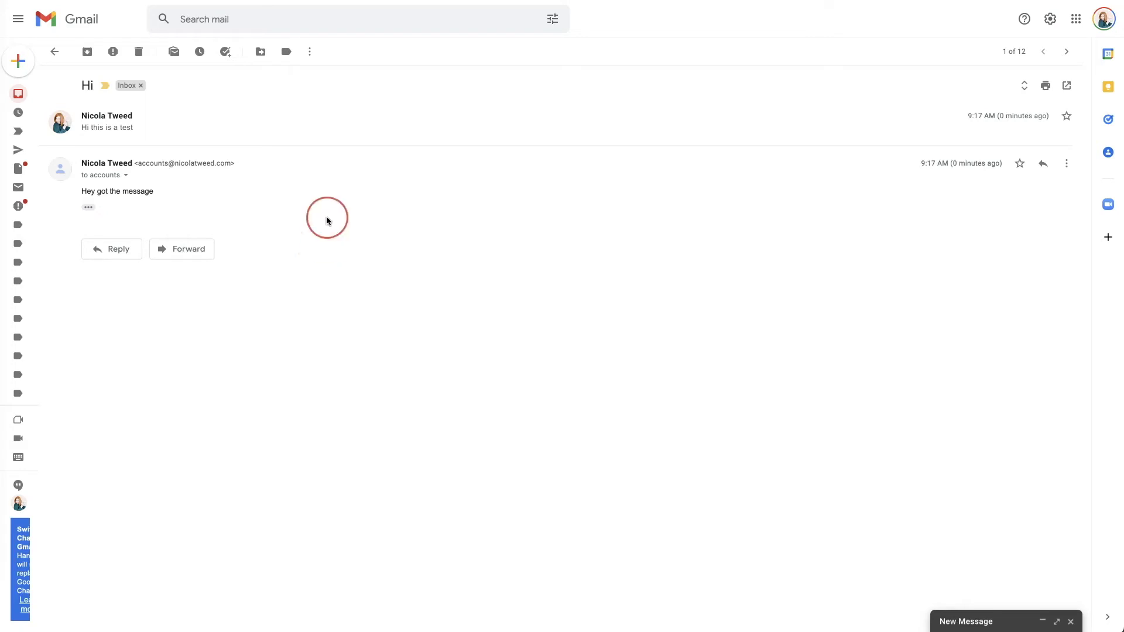
pyautogui.moveTo(30, 74)
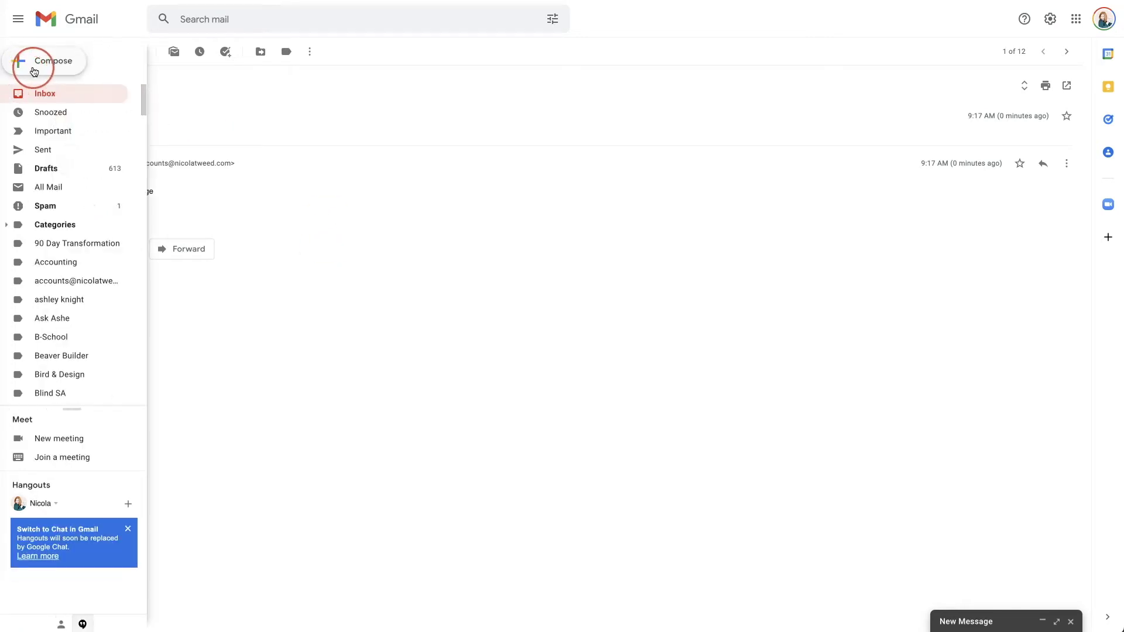
# Send a 'Who' email from the accounts address to the main Gmail contact, then return to the inbox
pyautogui.click(33, 69)
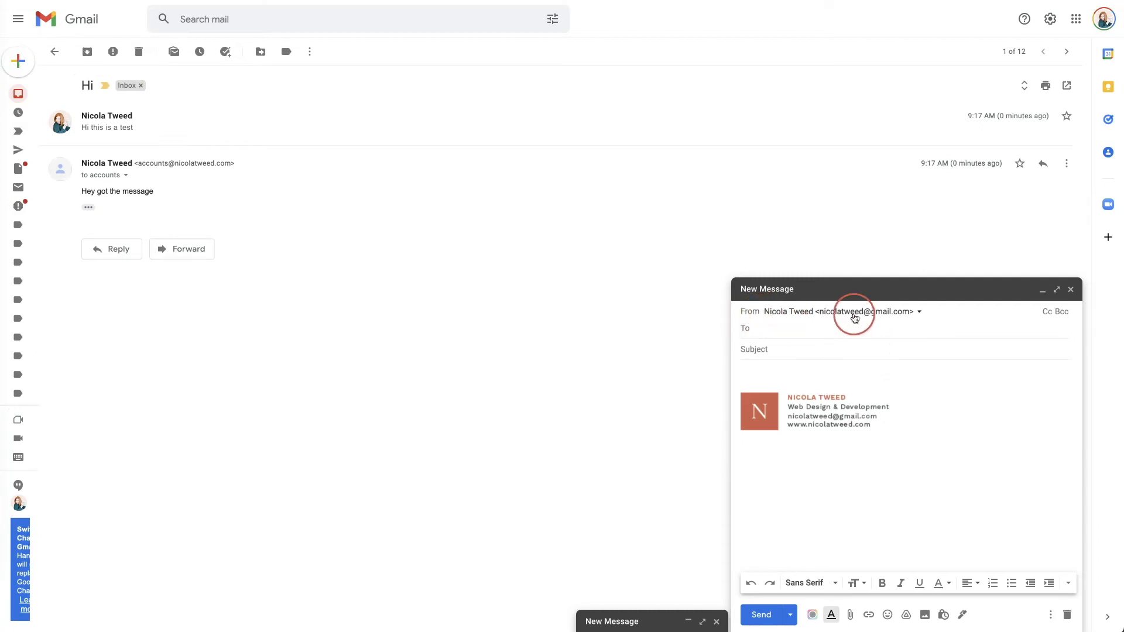
pyautogui.click(919, 312)
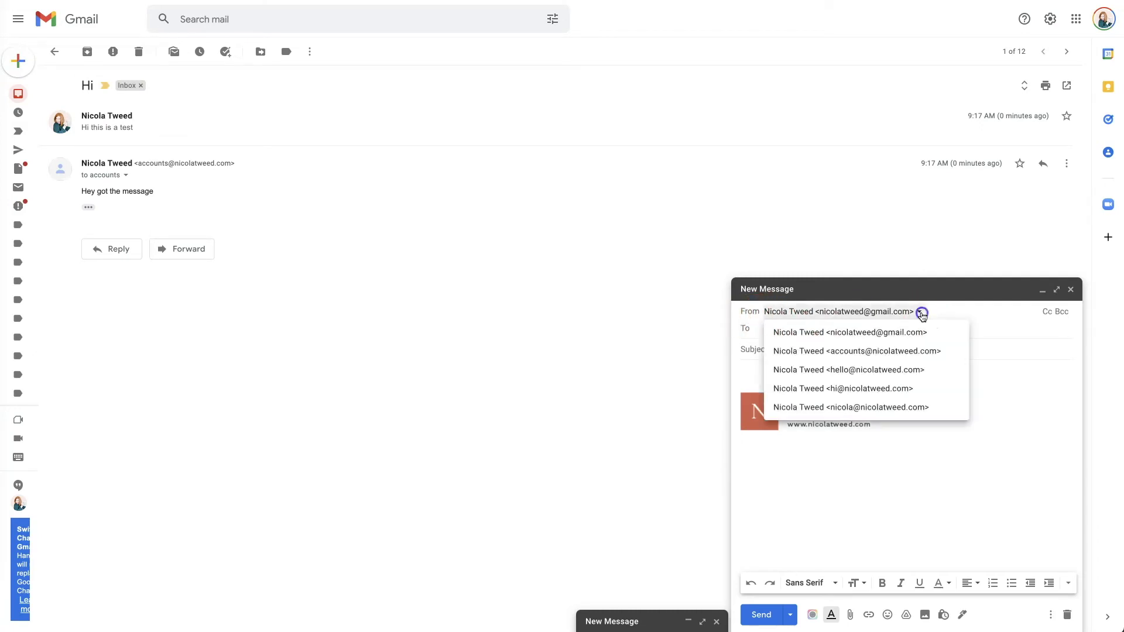
pyautogui.click(861, 350)
pyautogui.click(764, 330)
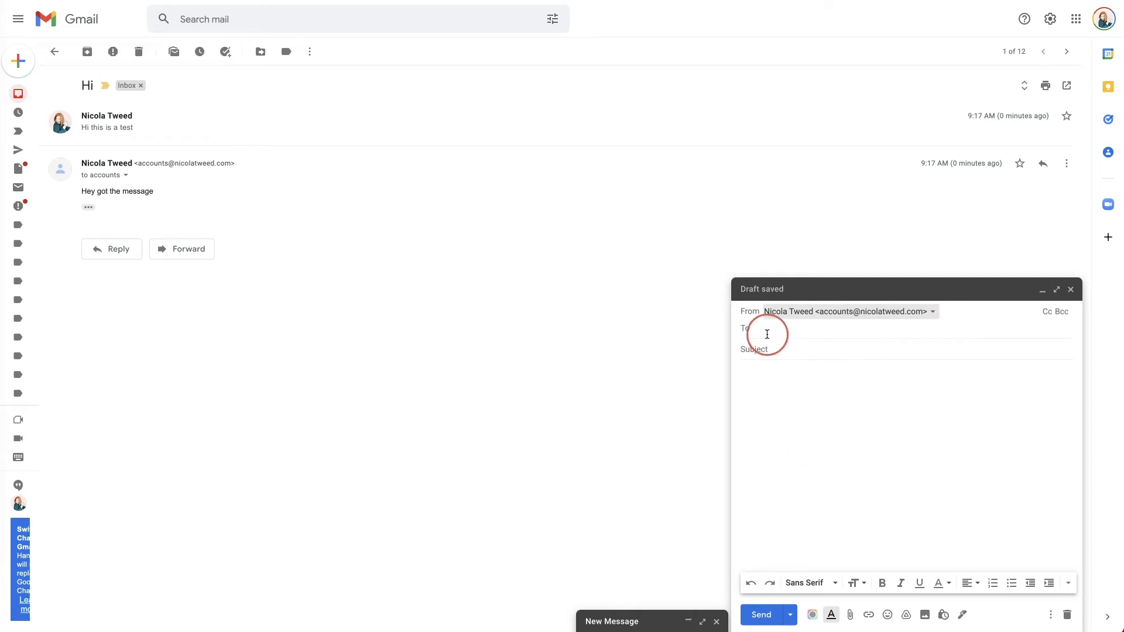
pyautogui.write('nicola')
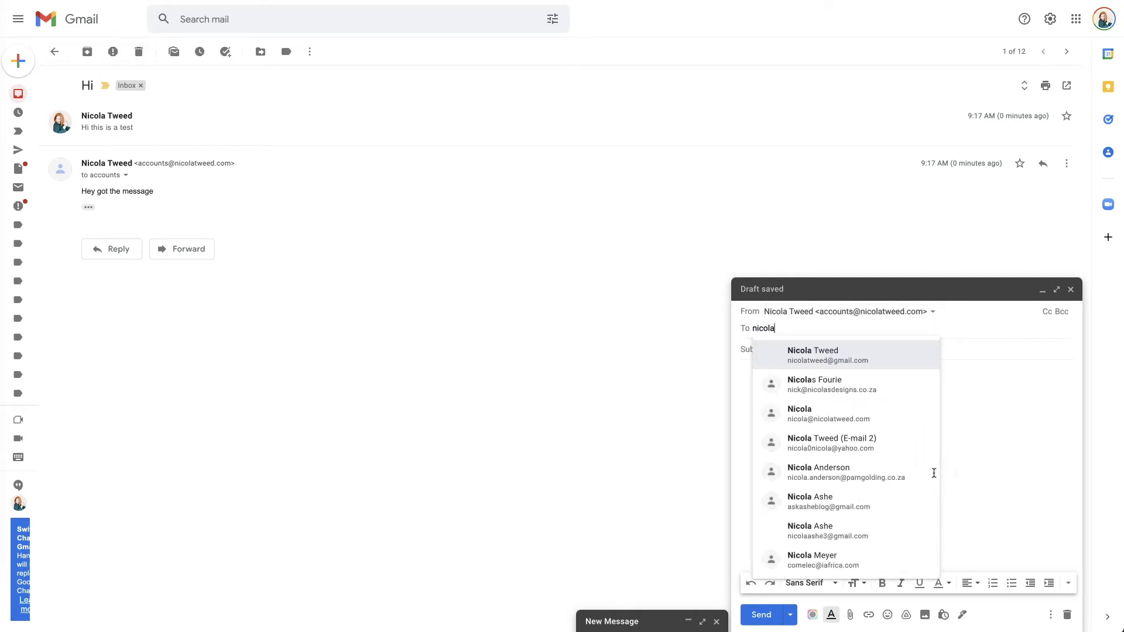
pyautogui.press('Tab')
pyautogui.write('W')
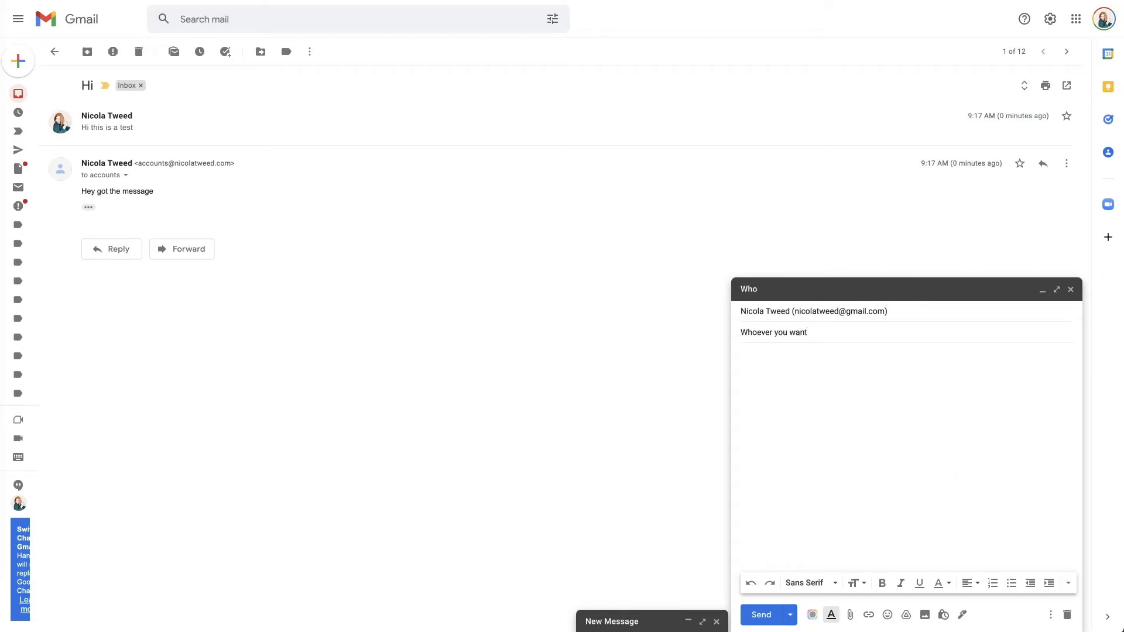
pyautogui.click(761, 615)
pyautogui.click(27, 108)
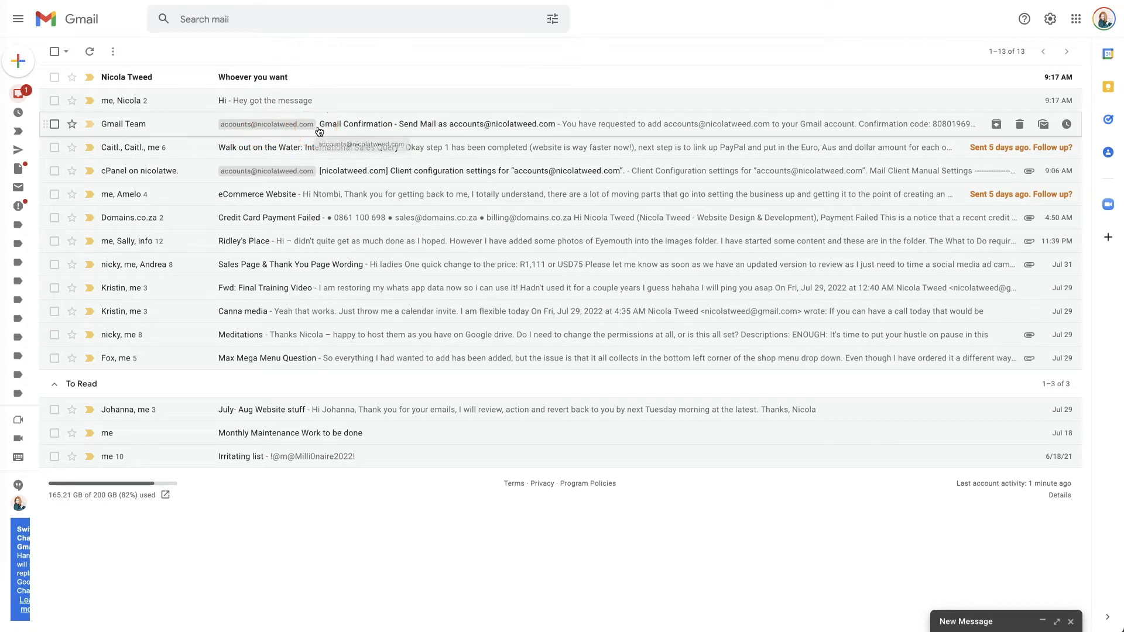
# Open Gmail's full settings on the Accounts and Import page
pyautogui.click(1052, 20)
pyautogui.click(1029, 78)
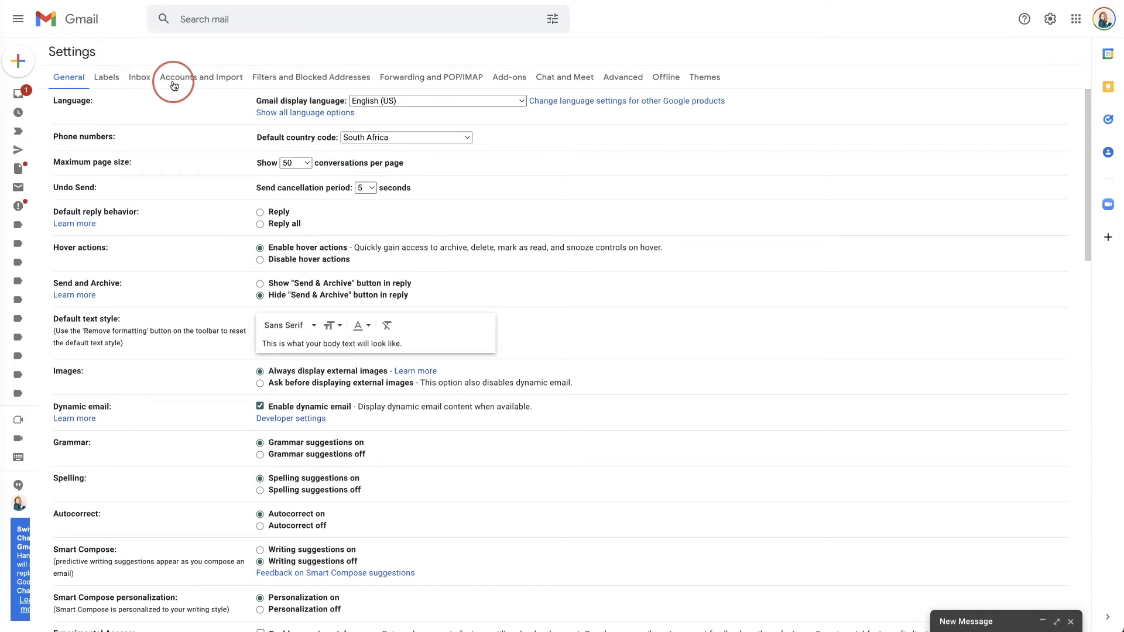
pyautogui.click(174, 84)
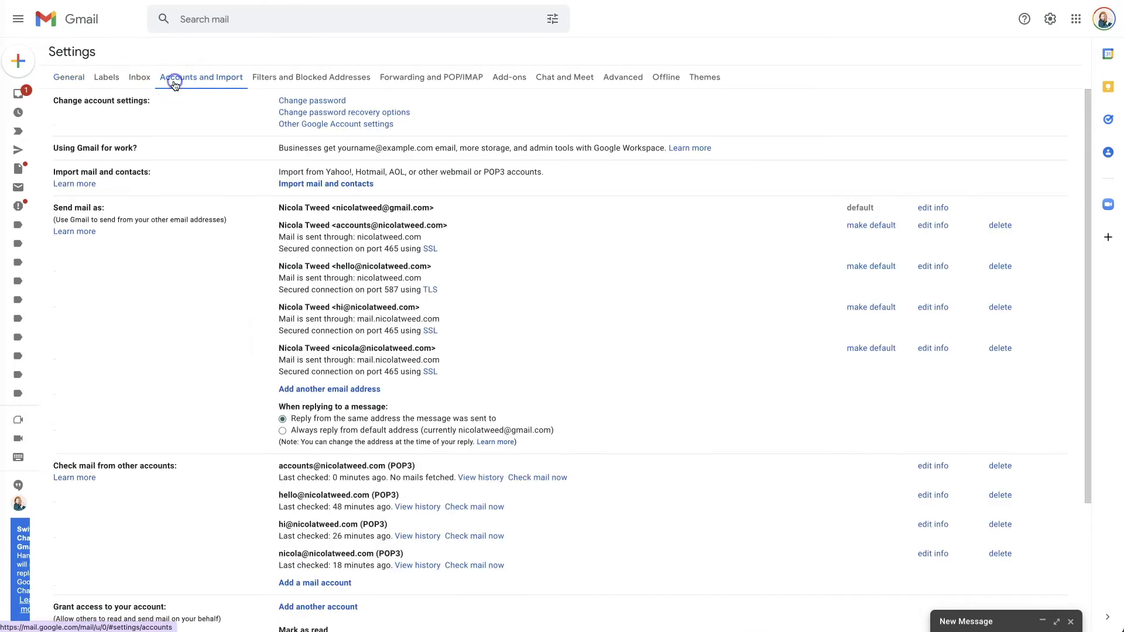
pyautogui.scroll(-2, 648, 323)
pyautogui.click(597, 426)
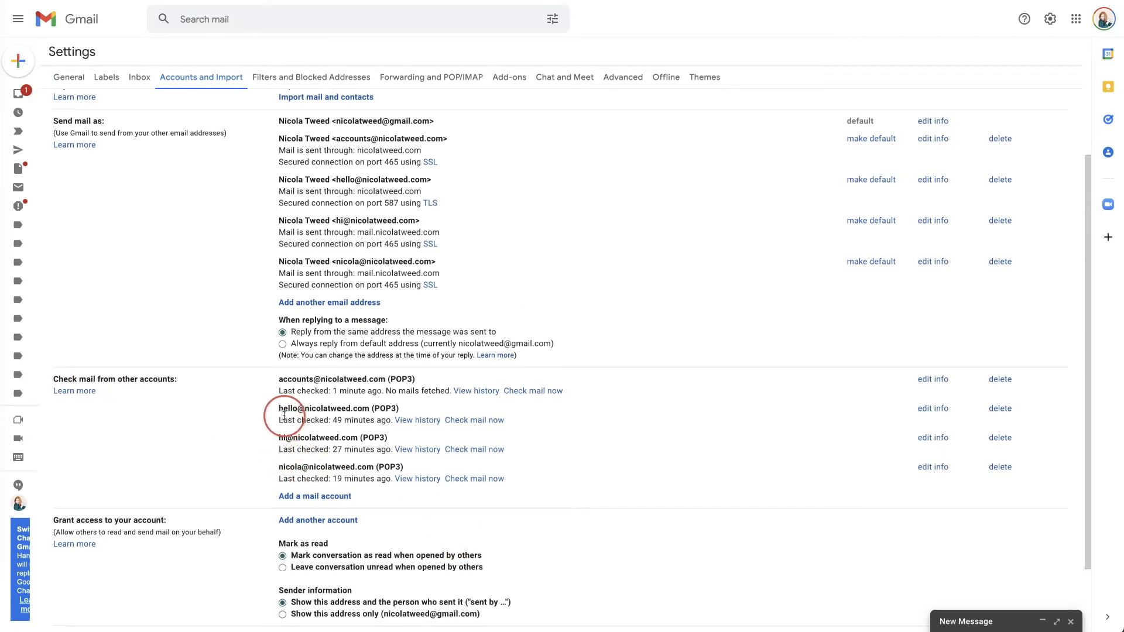
# Check mail now for the hello POP3 account after noting its last-checked time
pyautogui.scroll(-1, 328, 421)
pyautogui.moveTo(332, 419); pyautogui.dragTo(392, 419)
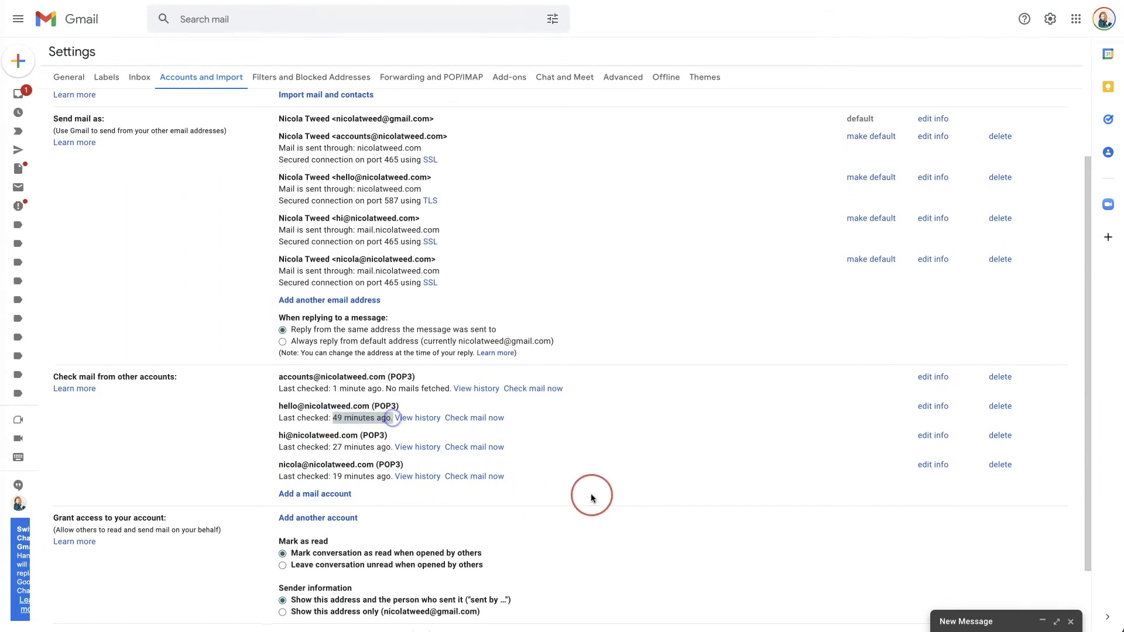
pyautogui.scroll(-1, 592, 495)
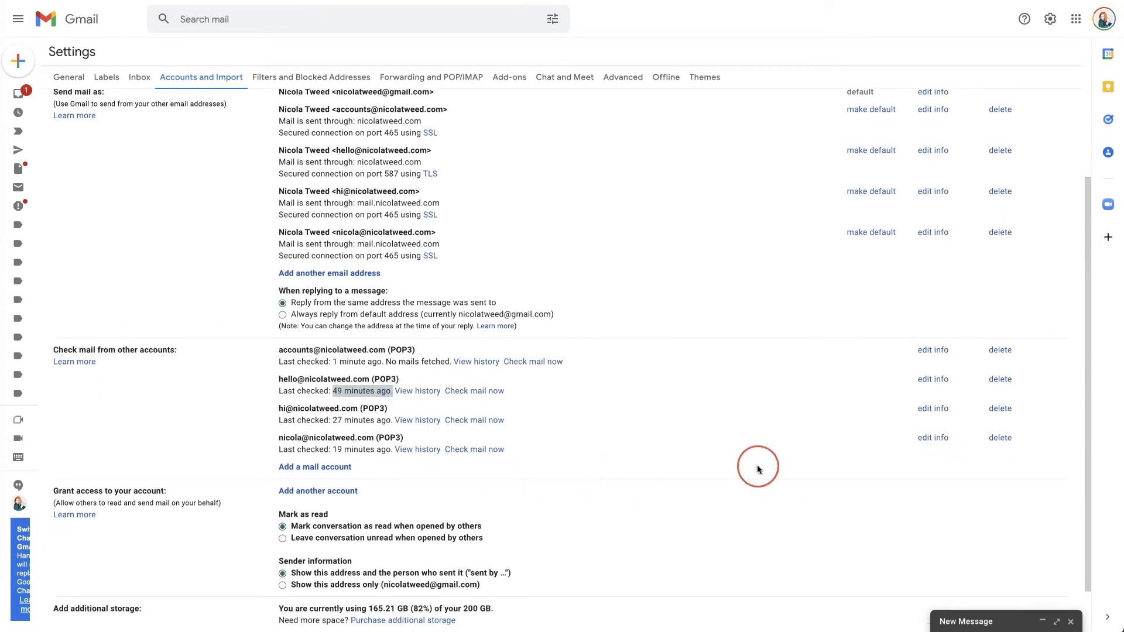
pyautogui.click(496, 391)
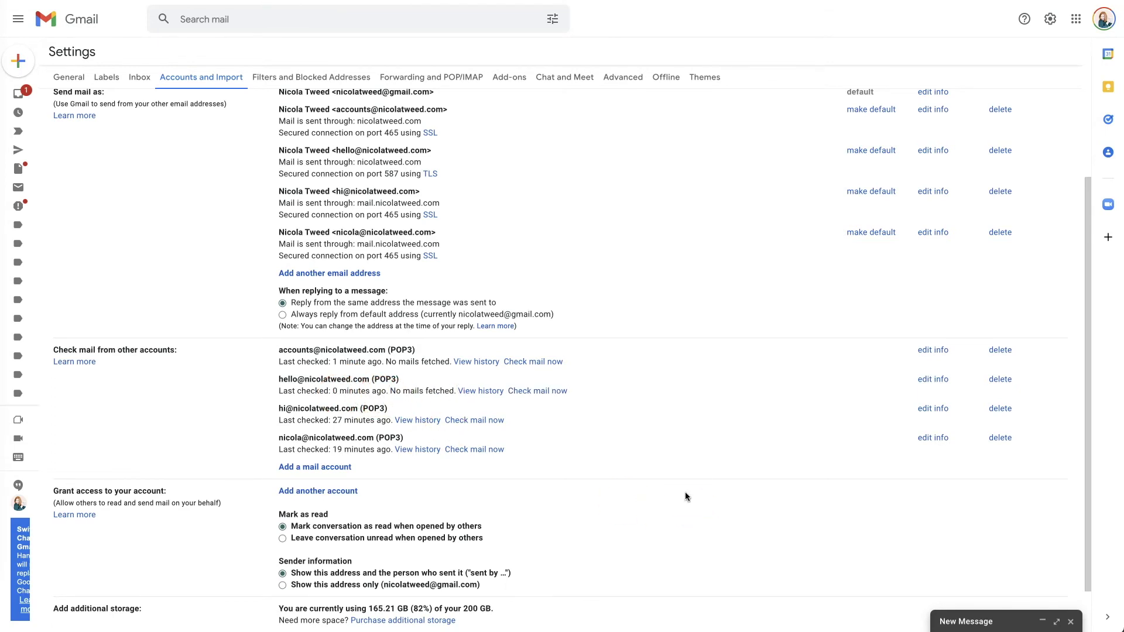
pyautogui.scroll(2, 691, 493)
pyautogui.click(140, 59)
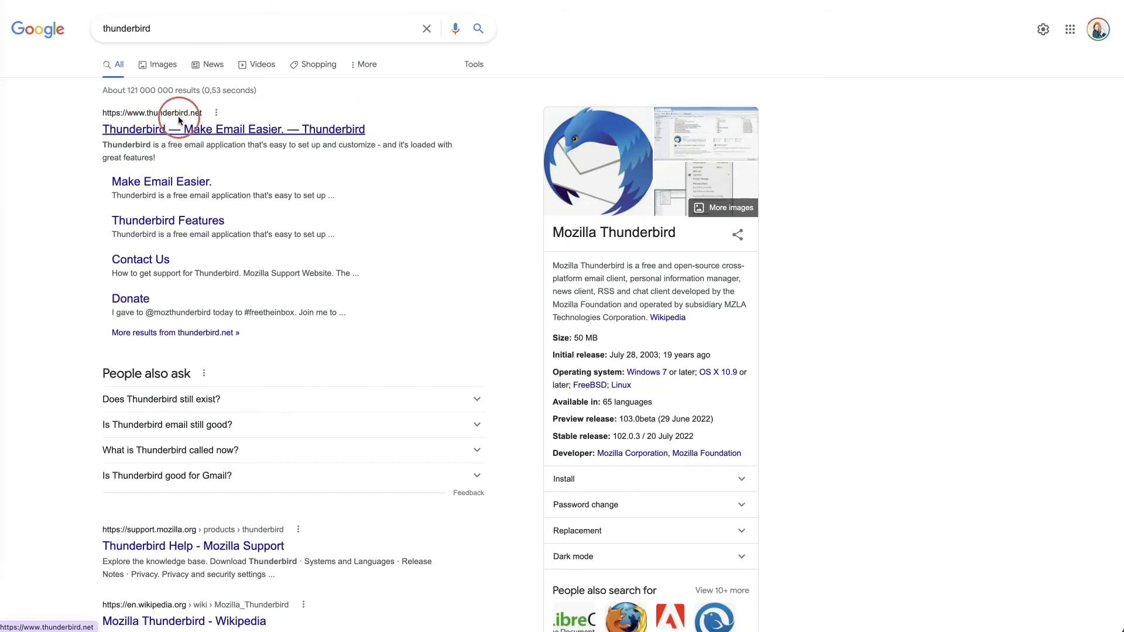
# Download the Thunderbird 102.1.0 installer from thunderbird.net and save it to the Desktop
pyautogui.click(239, 132)
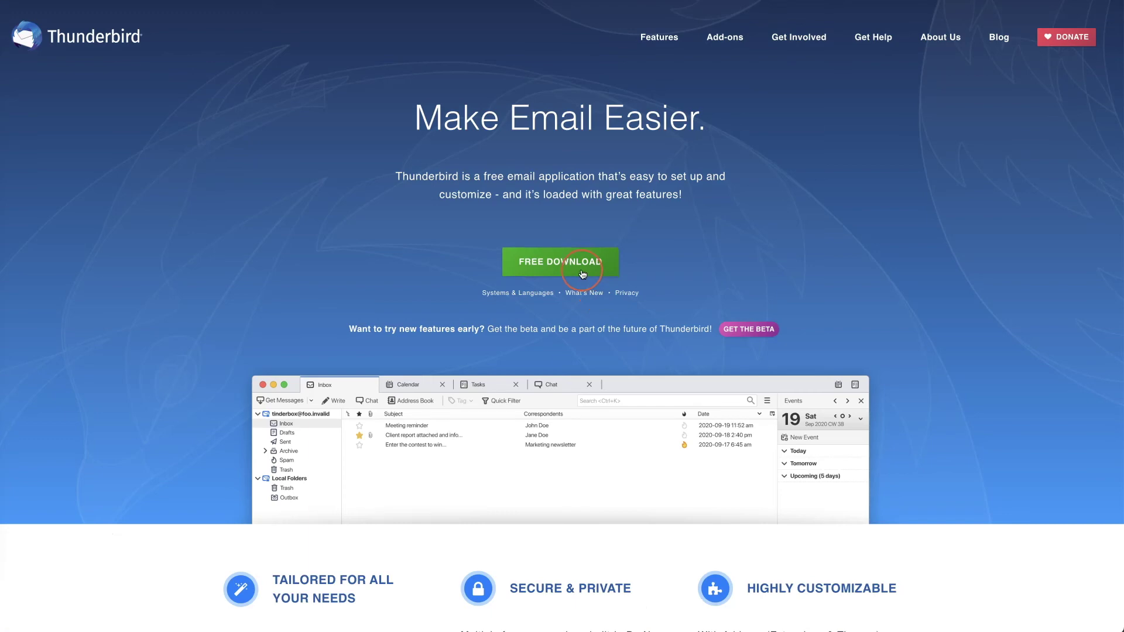
pyautogui.click(580, 266)
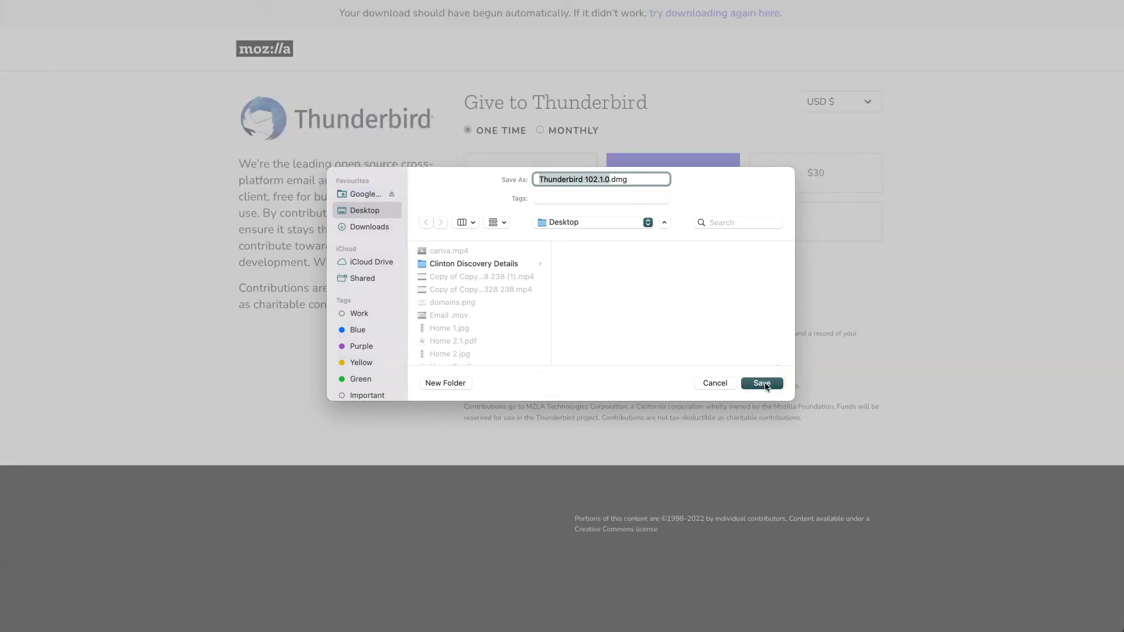
pyautogui.click(763, 383)
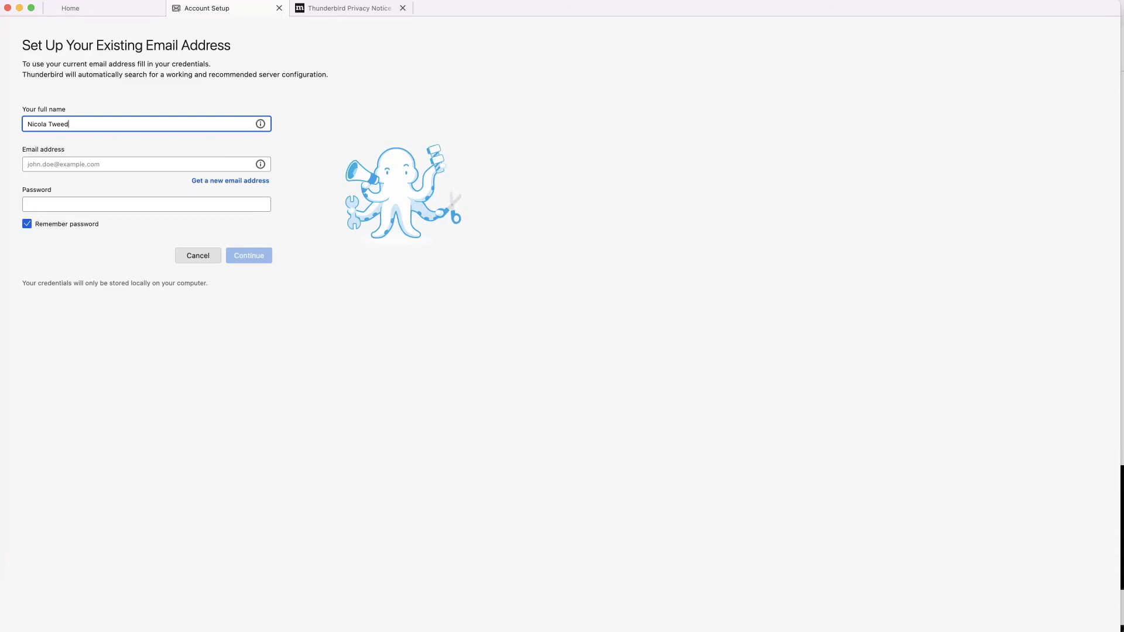
# Enter the accounts email address in Thunderbird's Email address field
pyautogui.click(120, 166)
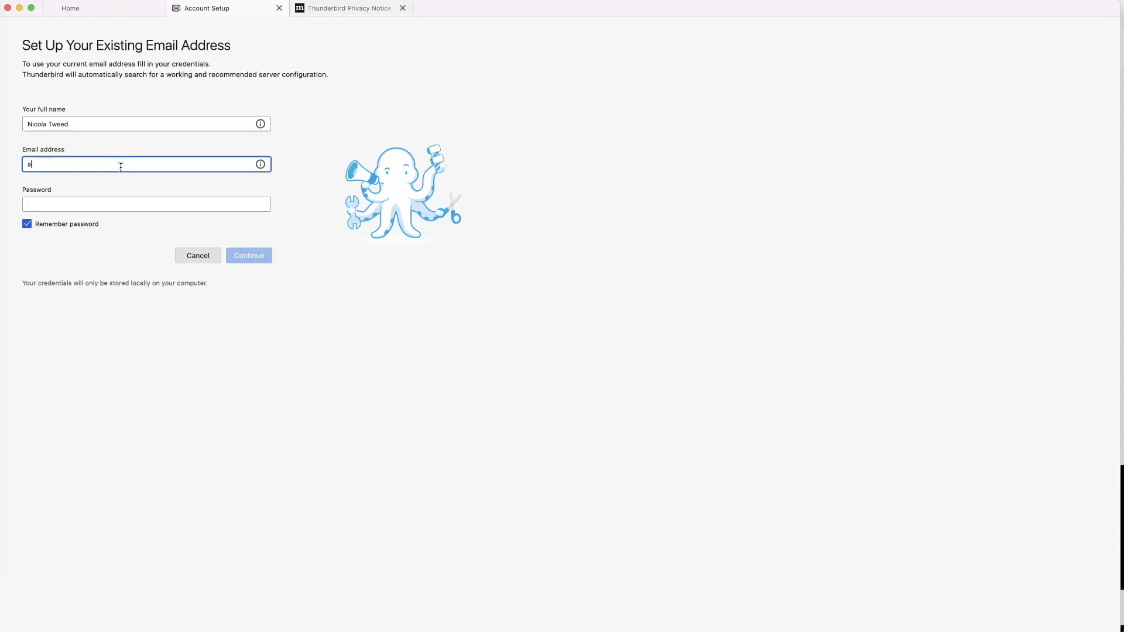
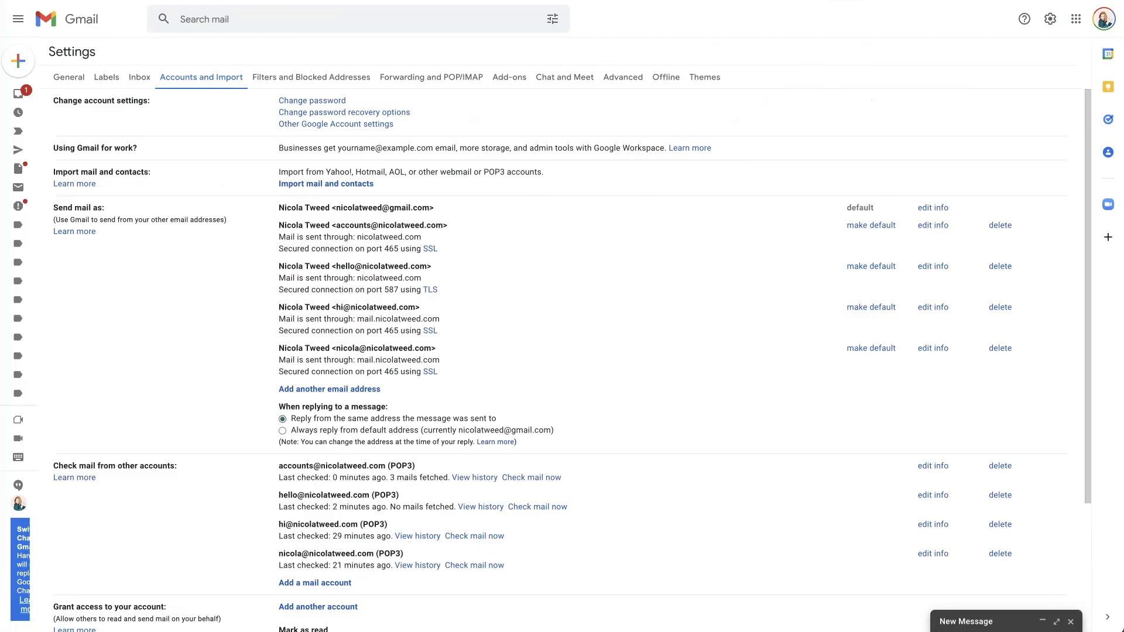
# Open the Gmail draft and select the account password in its body
pyautogui.click(960, 621)
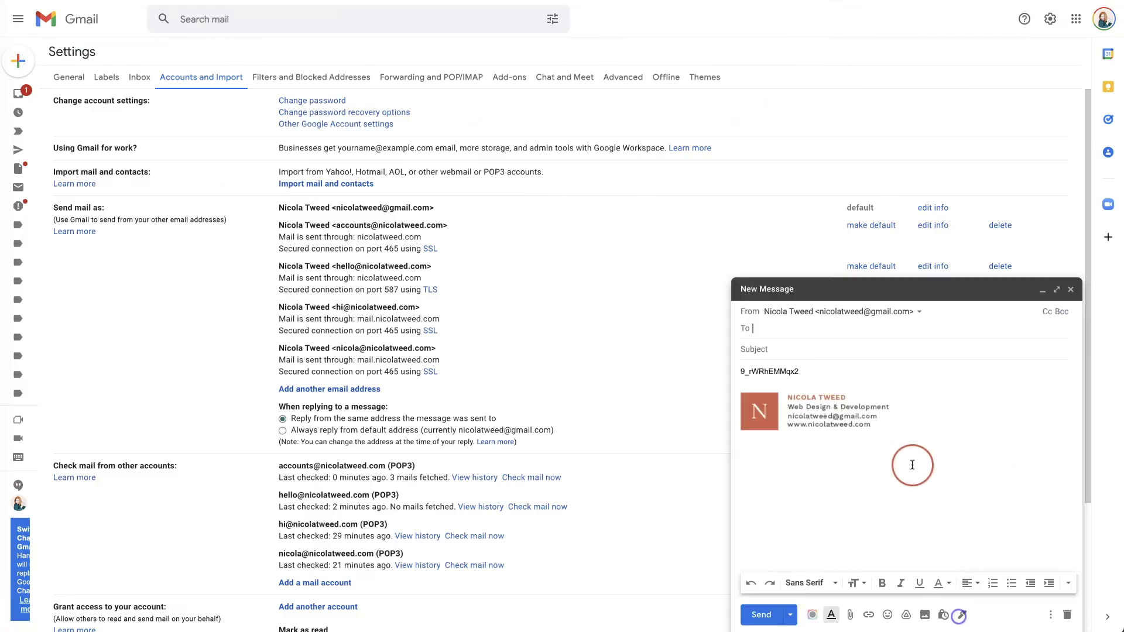
pyautogui.doubleClick(813, 367)
pyautogui.click(796, 354)
pyautogui.moveTo(797, 355); pyautogui.dragTo(740, 356)
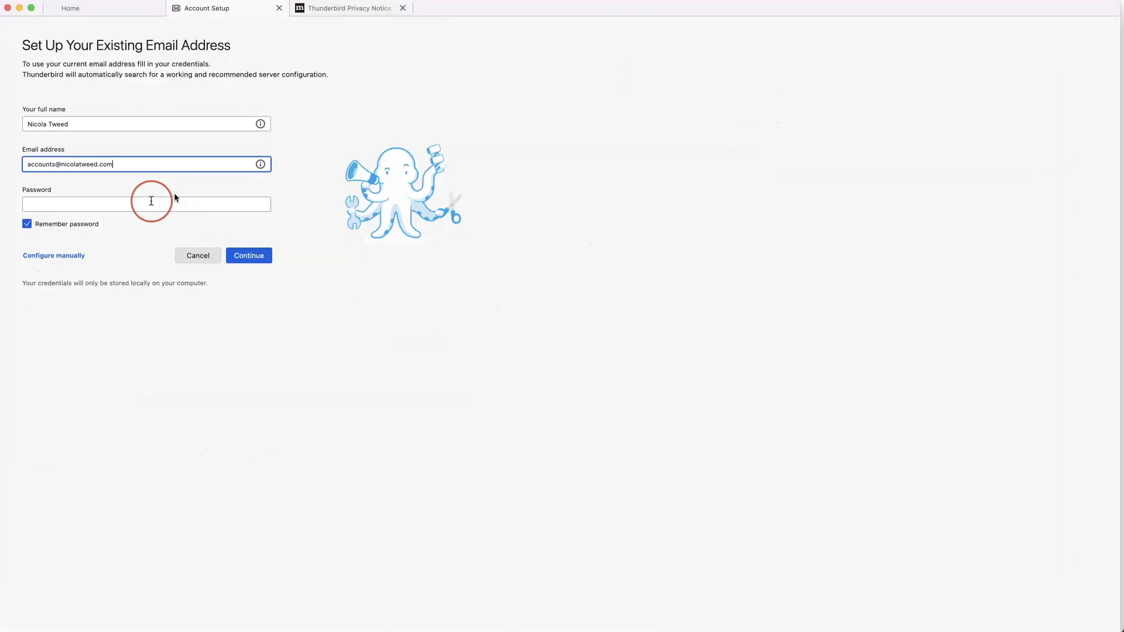
# Paste the password into Thunderbird's Password field and start the server configuration lookup
pyautogui.click(131, 206)
pyautogui.press('super+v')
pyautogui.click(239, 264)
pyautogui.click(551, 311)
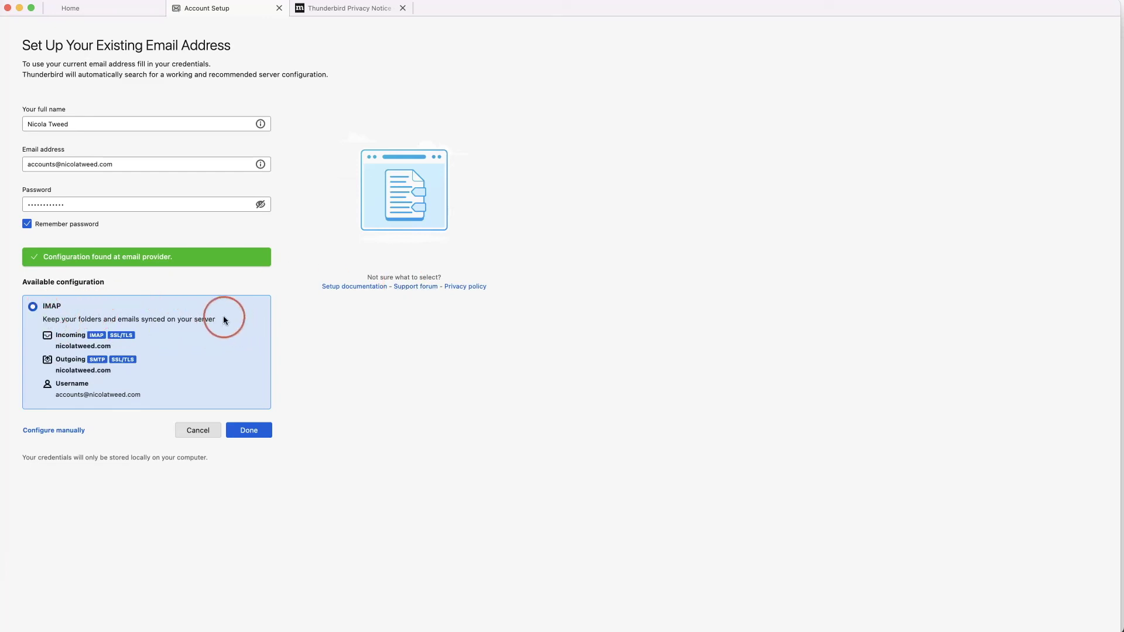
# Accept the found IMAP configuration, finish setup, and skip making Thunderbird the default client
pyautogui.click(234, 432)
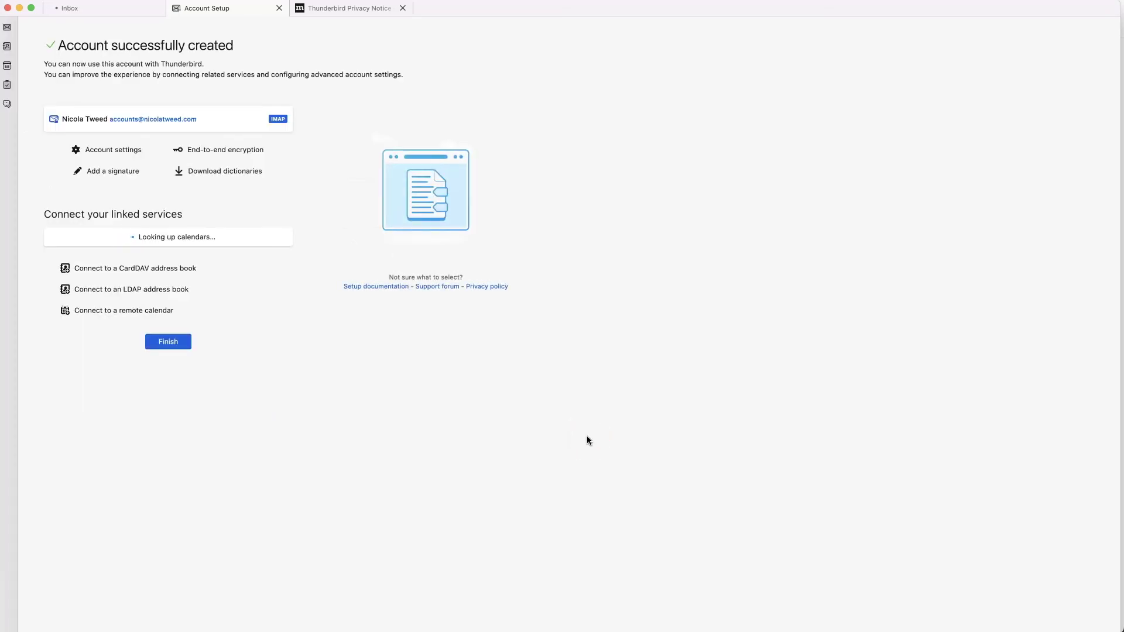
pyautogui.click(177, 331)
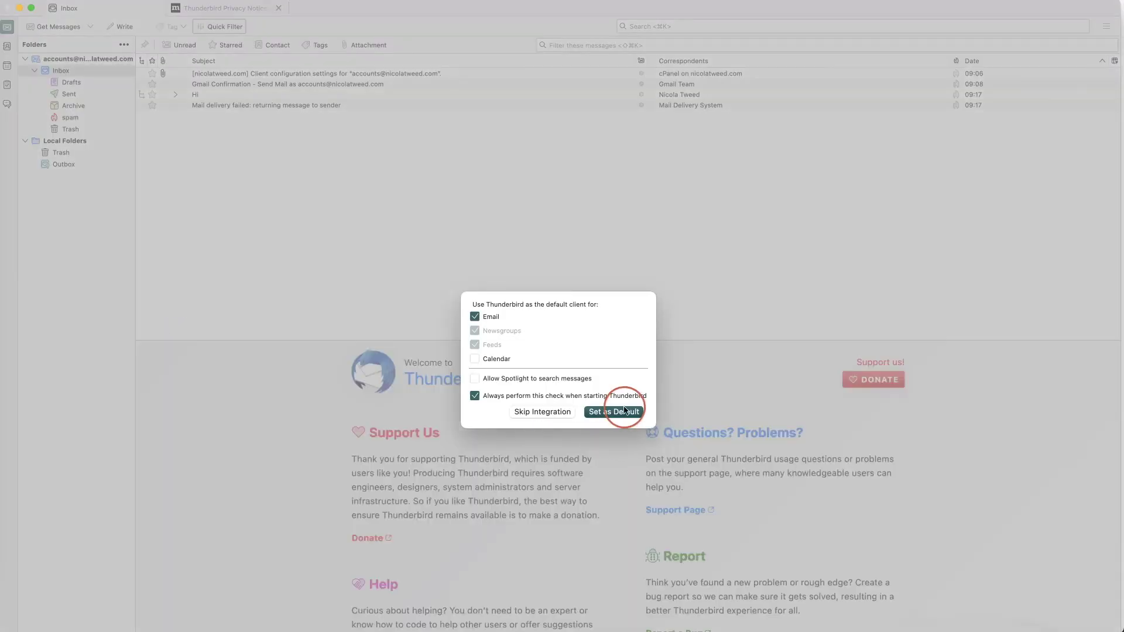
pyautogui.click(535, 411)
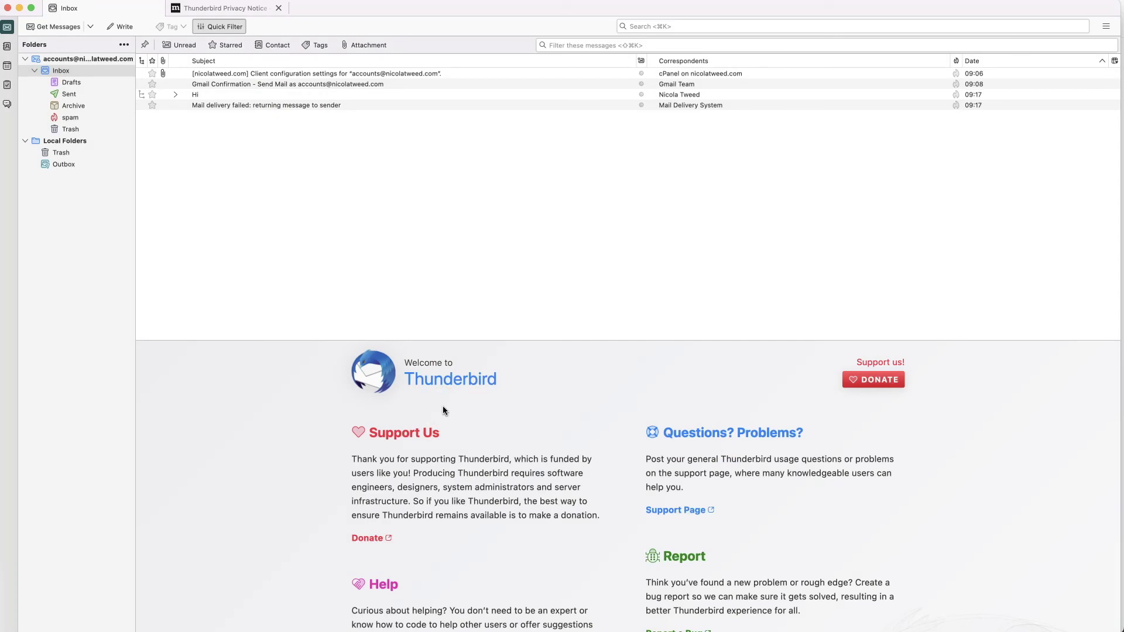
pyautogui.click(19, 8)
# Work through Apple Mail's welcome and import prompts to reach the account type choices
pyautogui.click(454, 208)
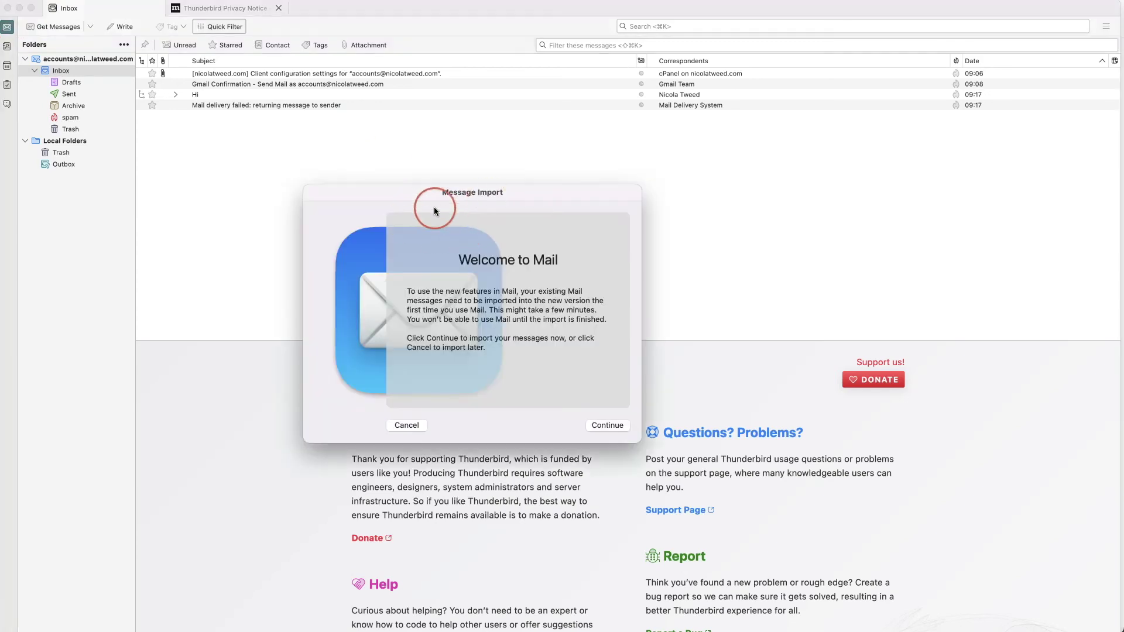
pyautogui.click(609, 436)
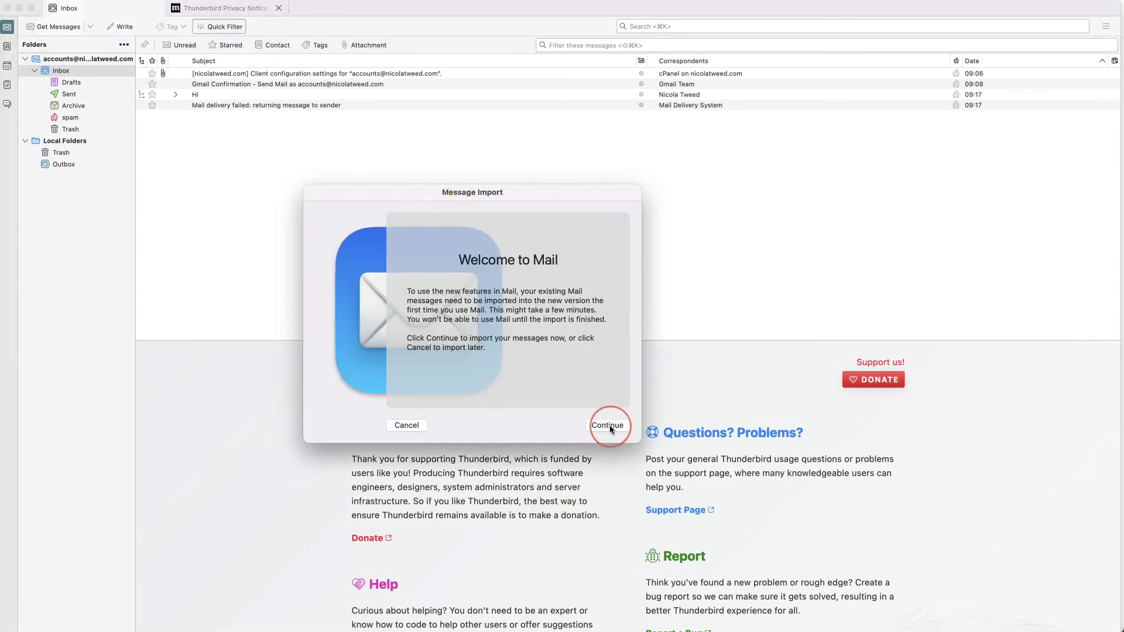
pyautogui.click(608, 426)
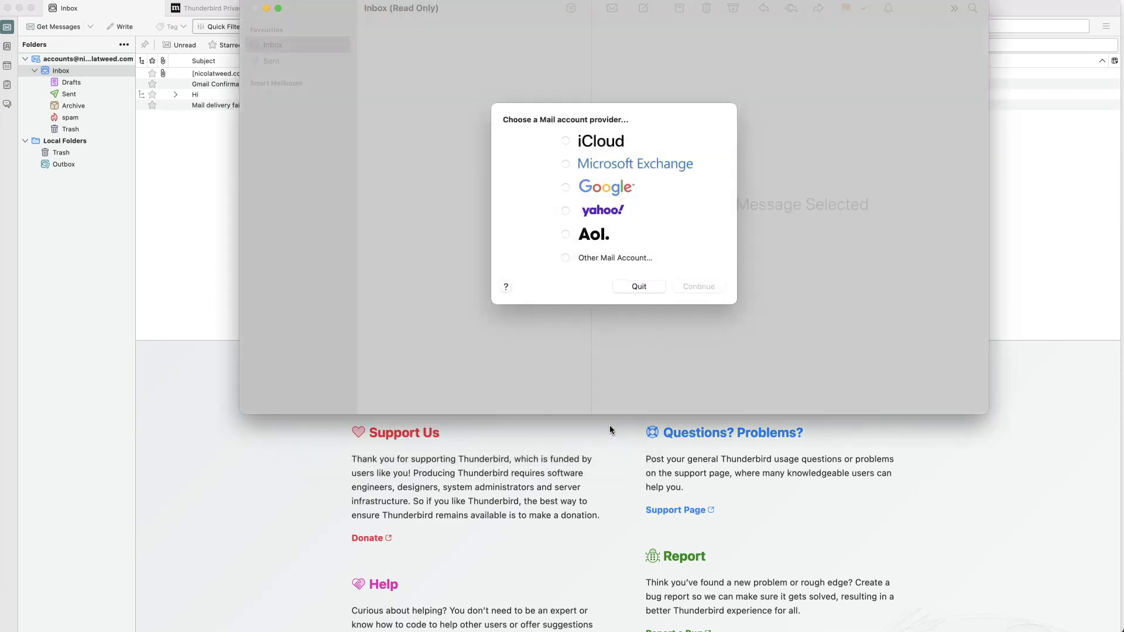
pyautogui.click(650, 421)
pyautogui.click(581, 138)
pyautogui.click(528, 129)
pyautogui.click(588, 240)
pyautogui.click(569, 259)
# Add an Other Mail Account with the accounts address and pasted password, and try signing in
pyautogui.click(696, 289)
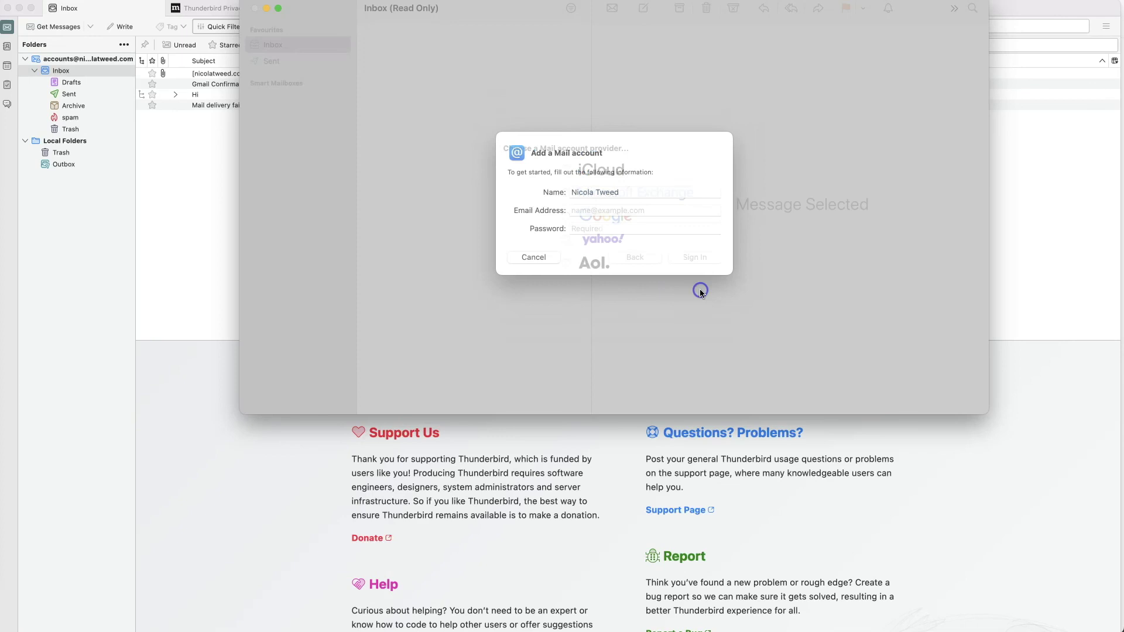
pyautogui.press('Tab')
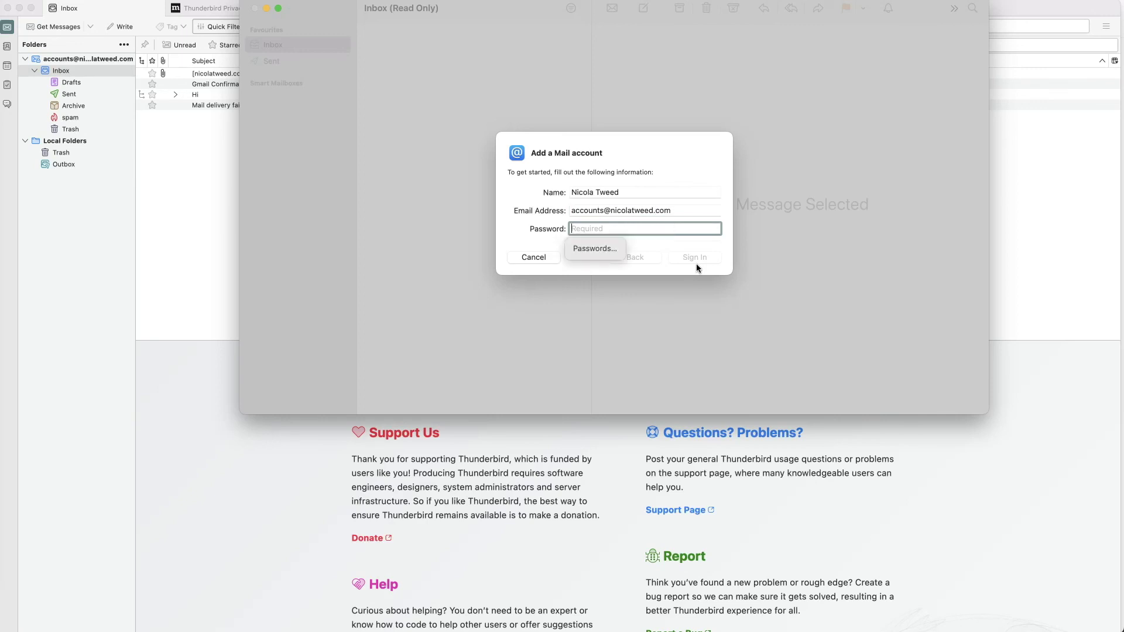
pyautogui.press('super+v')
pyautogui.click(714, 258)
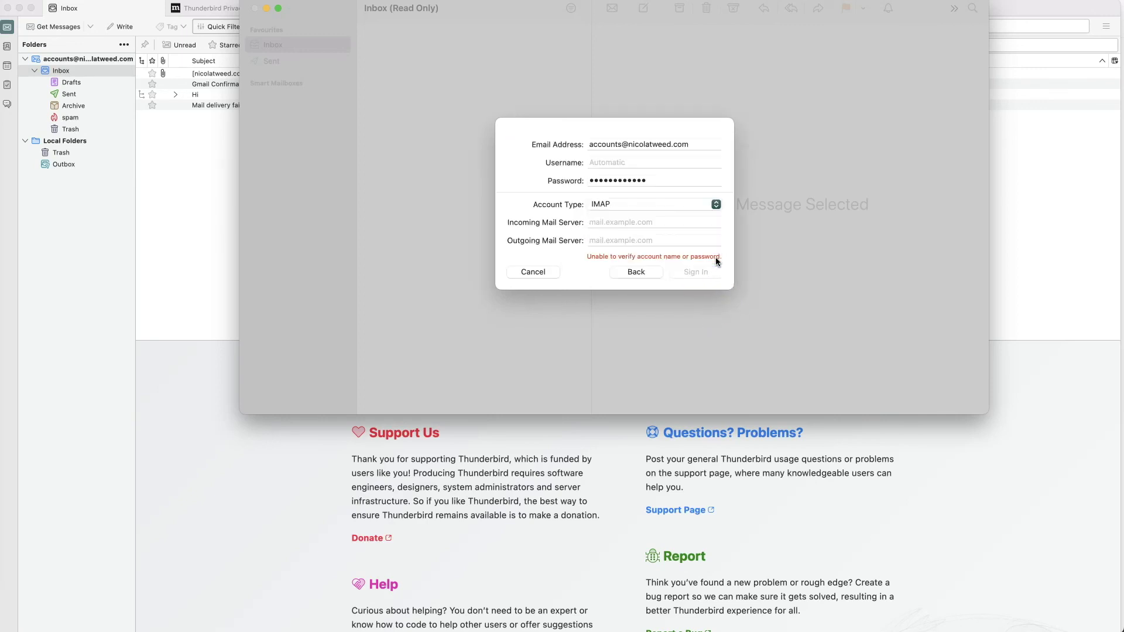
pyautogui.click(647, 130)
# Enter the username and nicolatweed.com as incoming and outgoing mail servers, then sign in
pyautogui.click(609, 163)
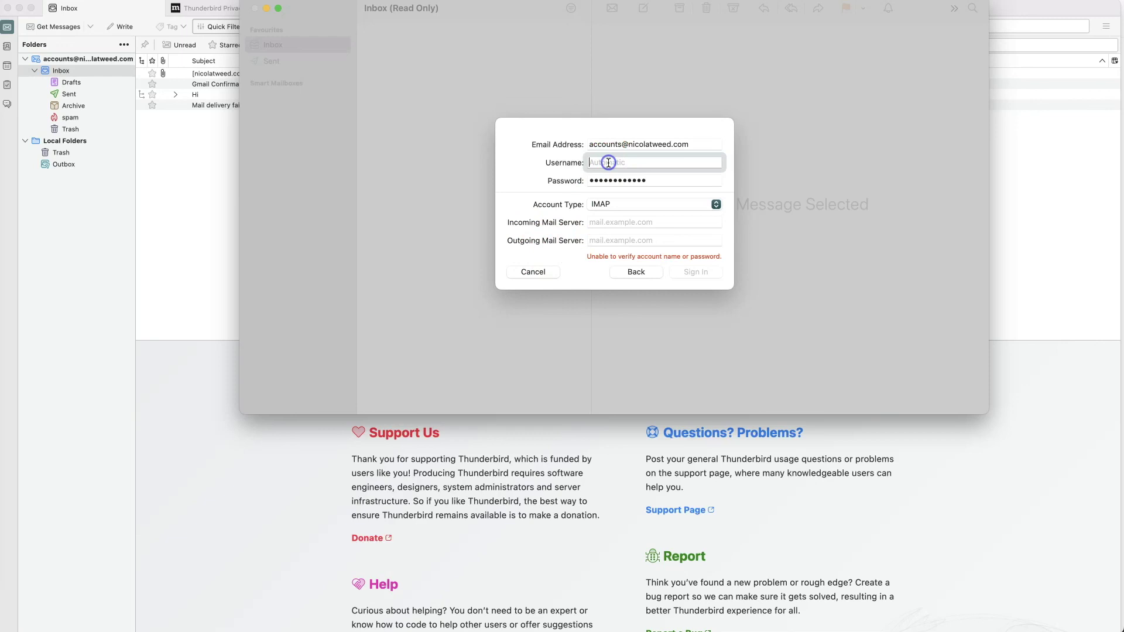
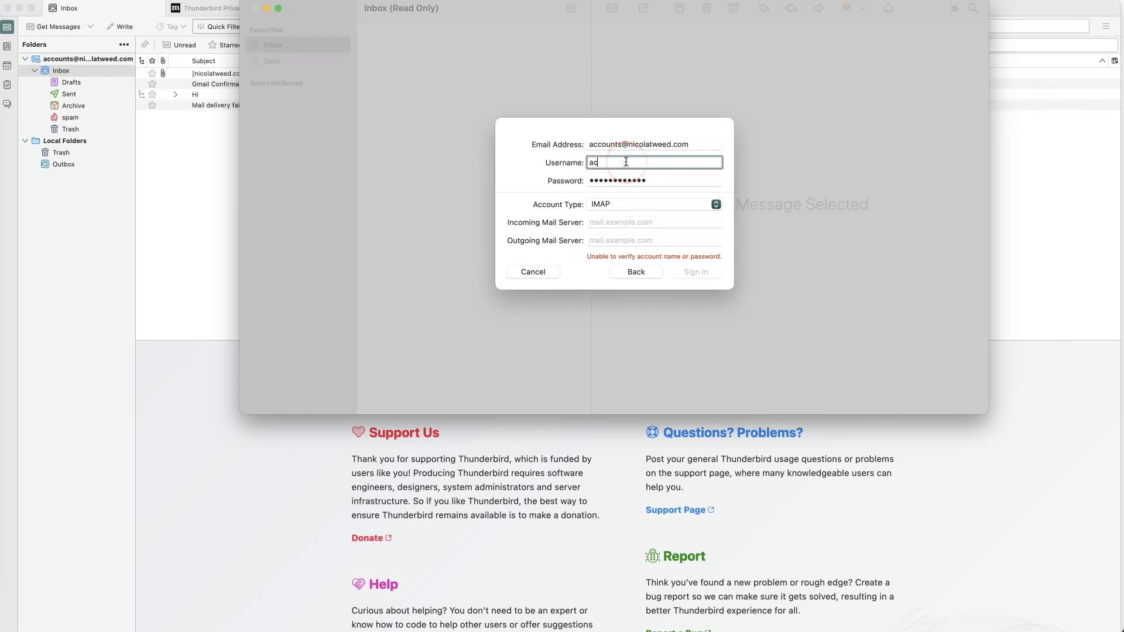
pyautogui.press('Tab')
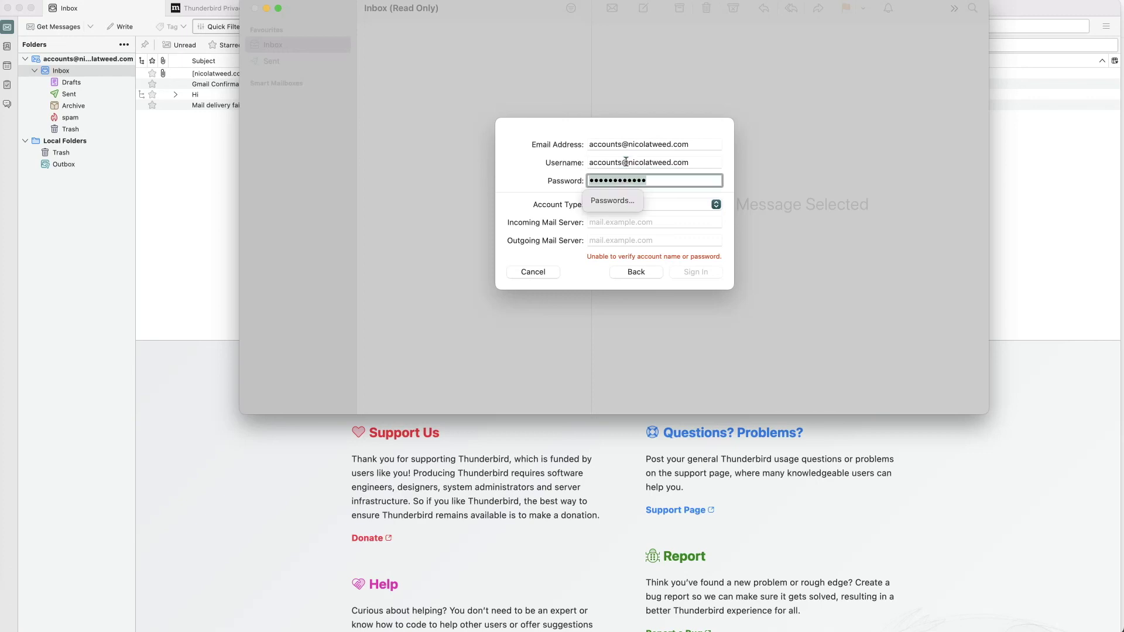
pyautogui.click(627, 227)
pyautogui.write('n')
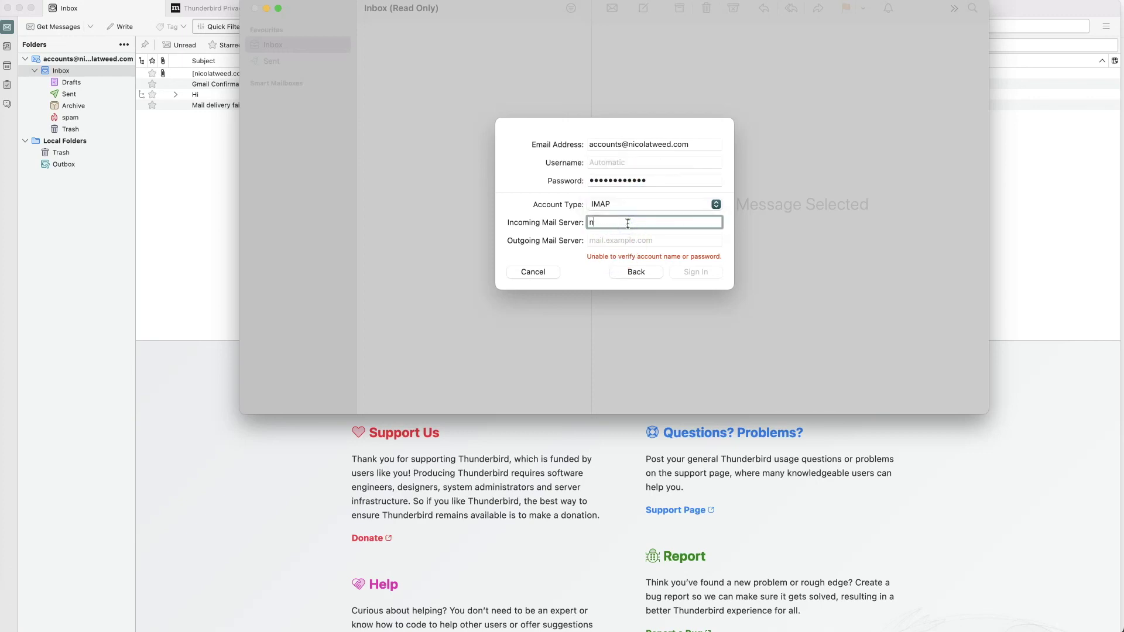
pyautogui.write('icolatweed.com')
pyautogui.press('Tab')
pyautogui.write('n')
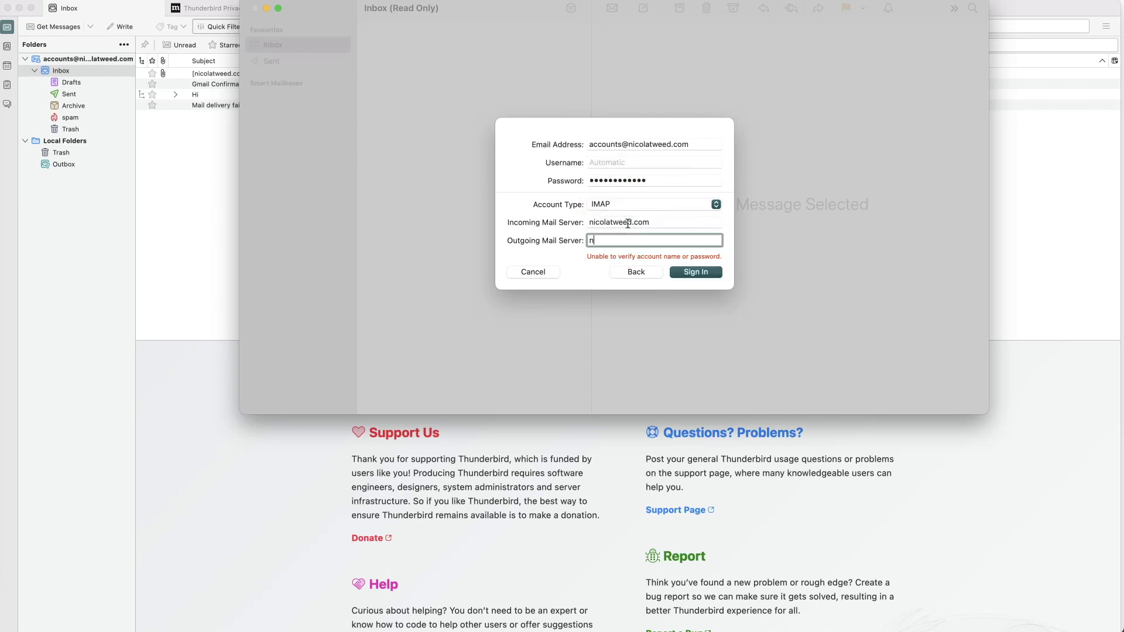
pyautogui.write('icolatweed.com')
pyautogui.click(683, 272)
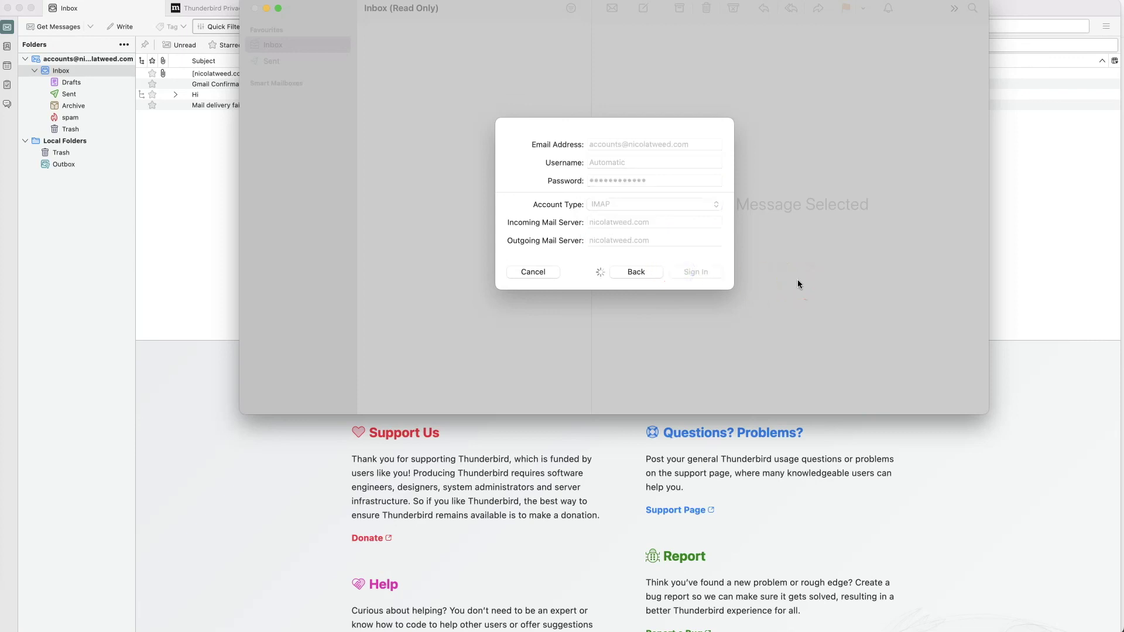
pyautogui.moveTo(334, 6); pyautogui.dragTo(235, 18)
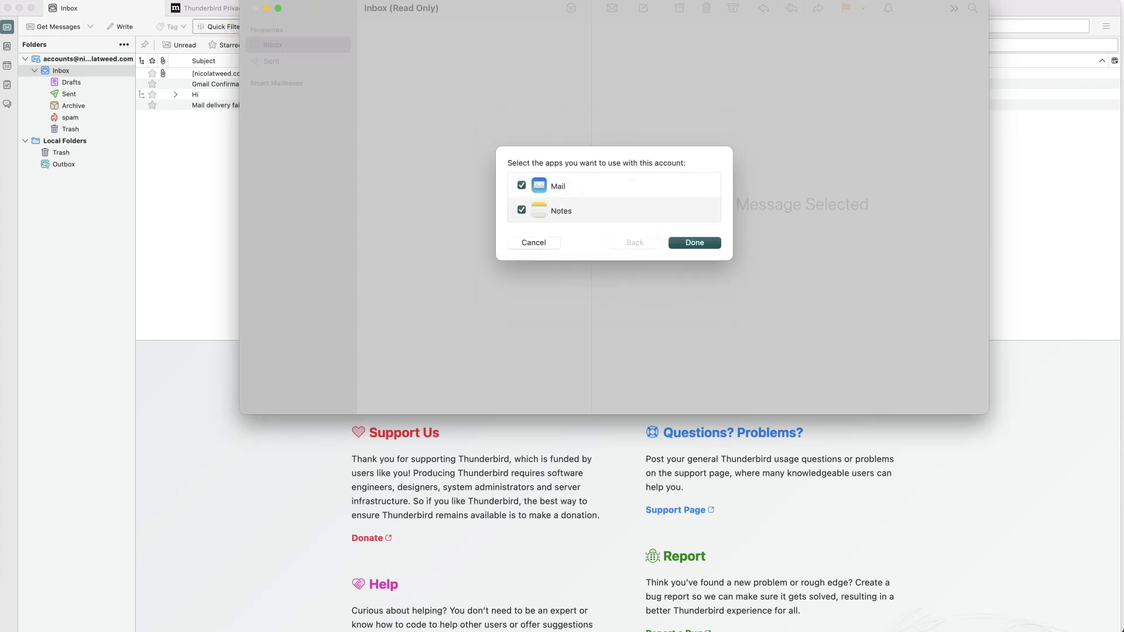
# Use the account for Mail and Notes, choose Protect Mail activity, and continue to the Inbox
pyautogui.click(686, 243)
pyautogui.click(687, 245)
pyautogui.click(824, 259)
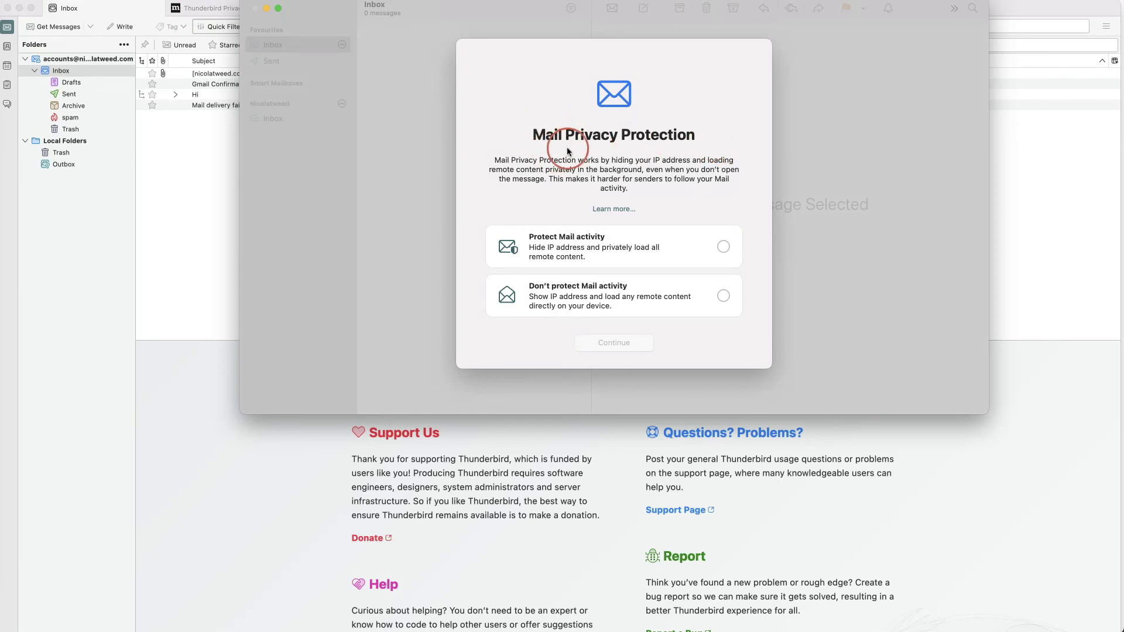
pyautogui.click(724, 248)
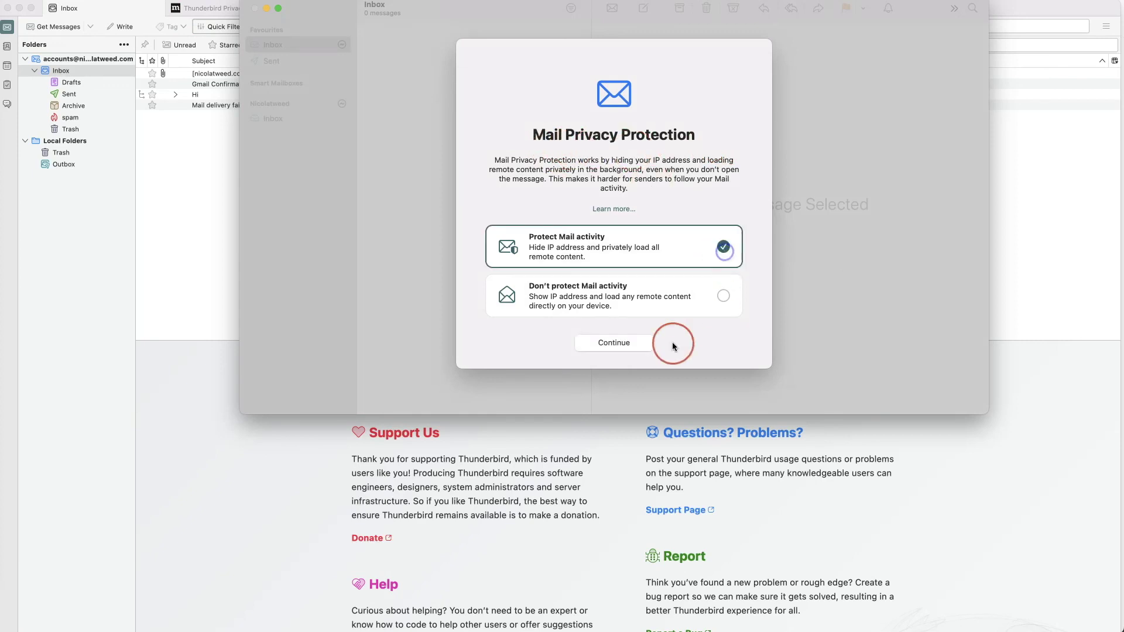
pyautogui.click(607, 342)
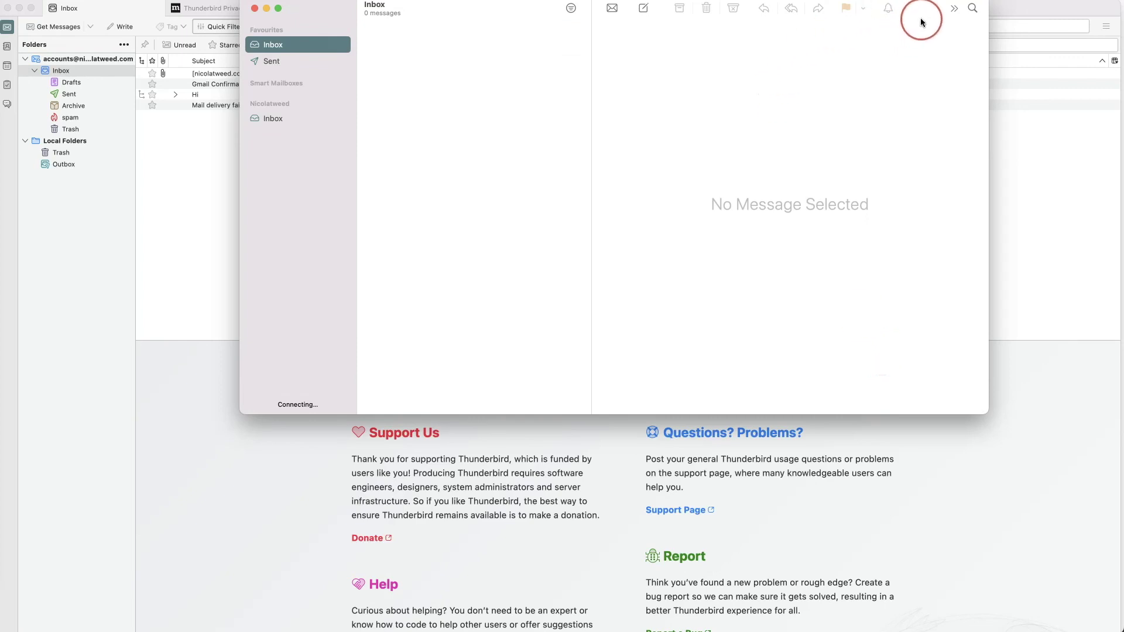
pyautogui.moveTo(923, 19); pyautogui.dragTo(914, 160)
pyautogui.click(263, 187)
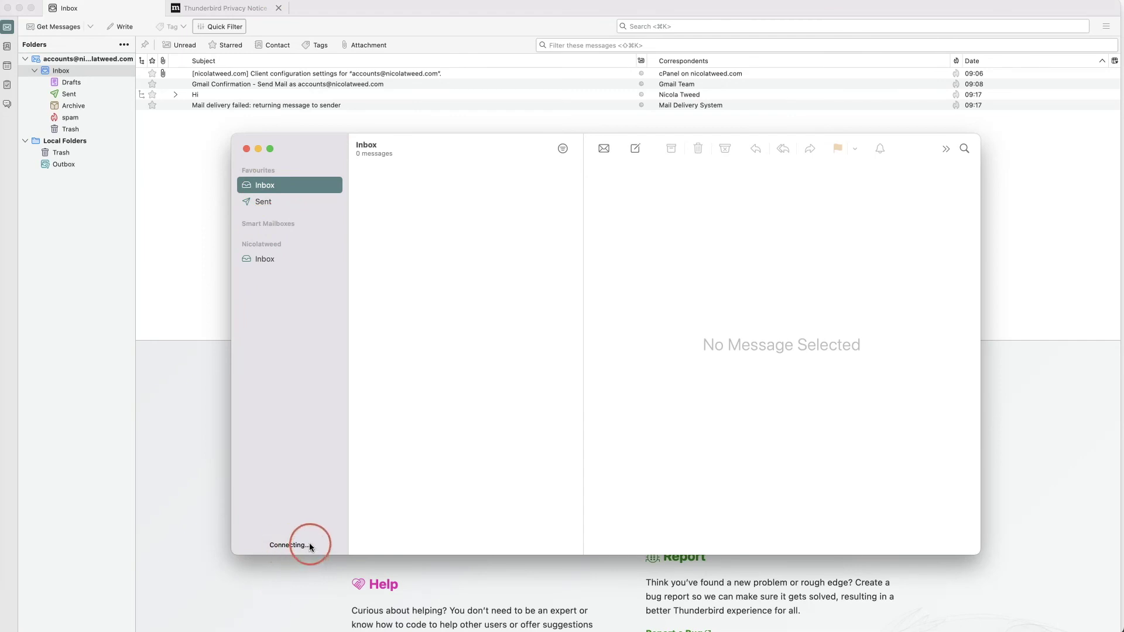